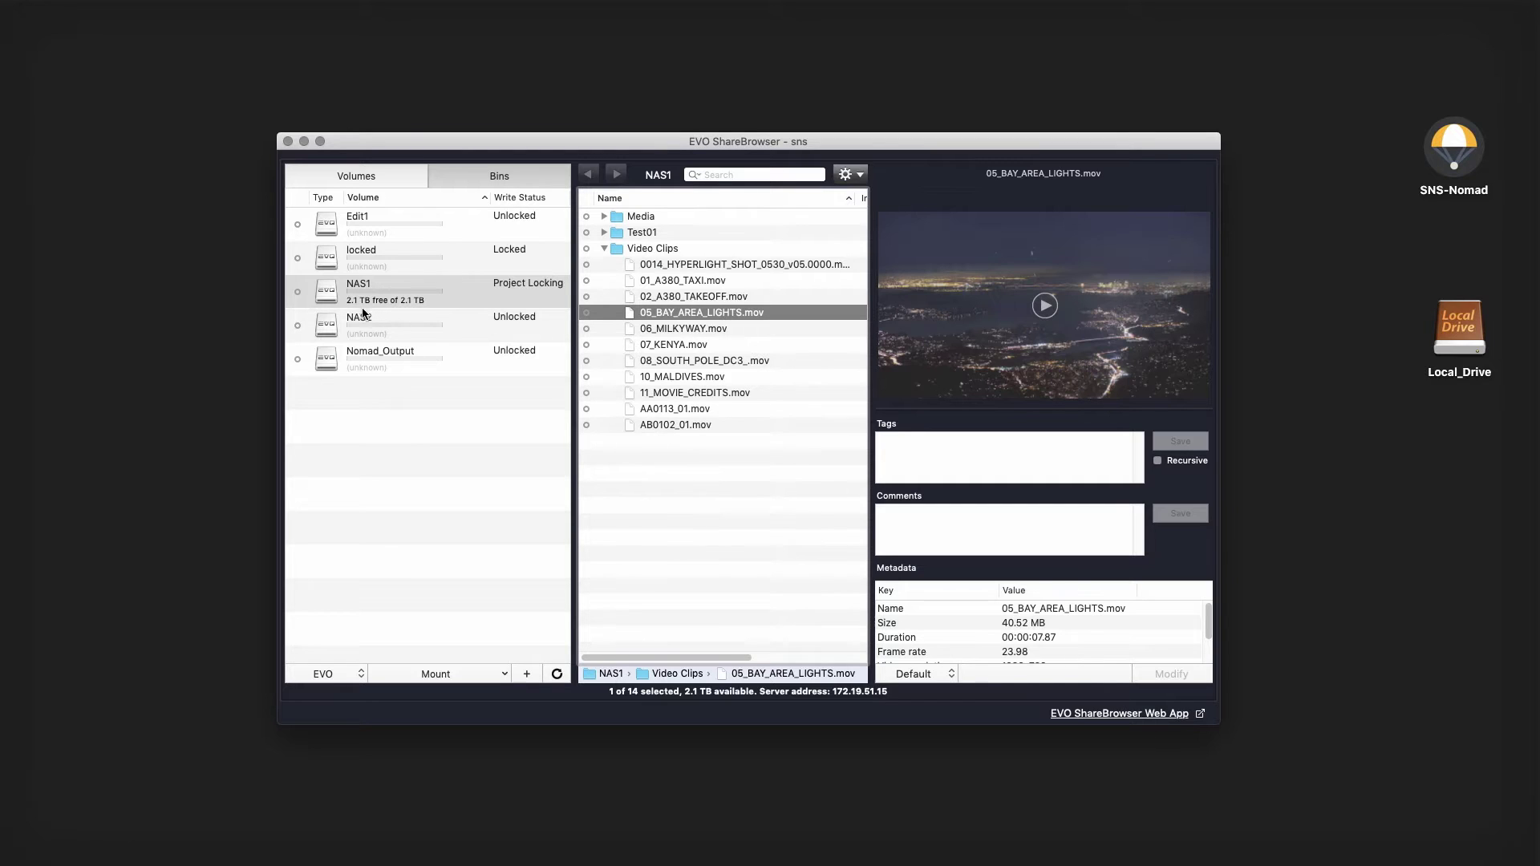
Preview 05_BAY_AREA_LIGHTS.mov on NAS1, then mount NAS1 as smb://172.19.51.15/NAS1.
{"action": "left_click", "coordinate": [332, 298]}
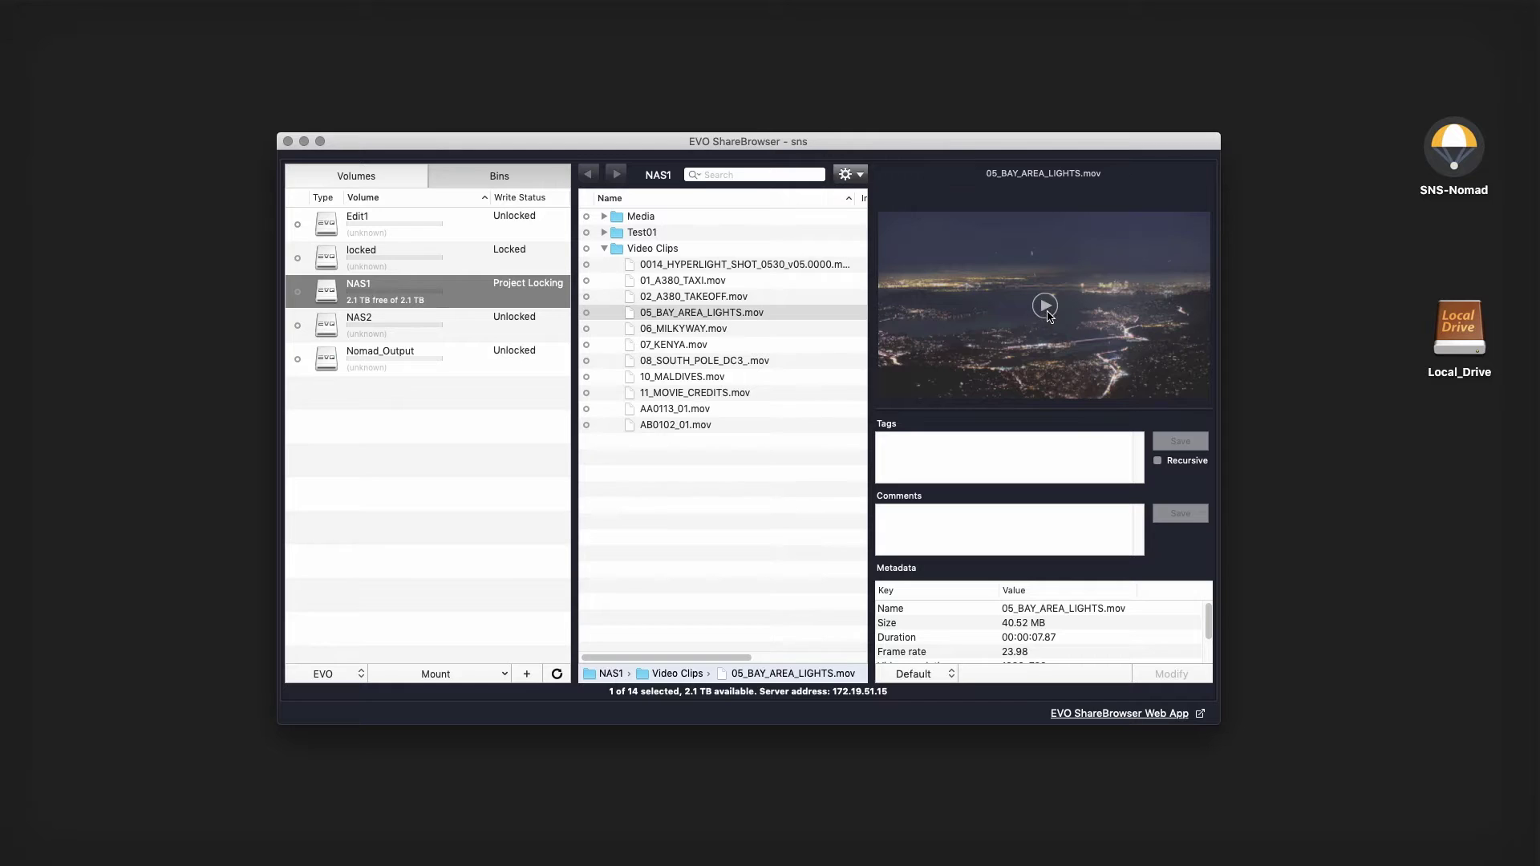
{"action": "left_click", "coordinate": [1046, 308]}
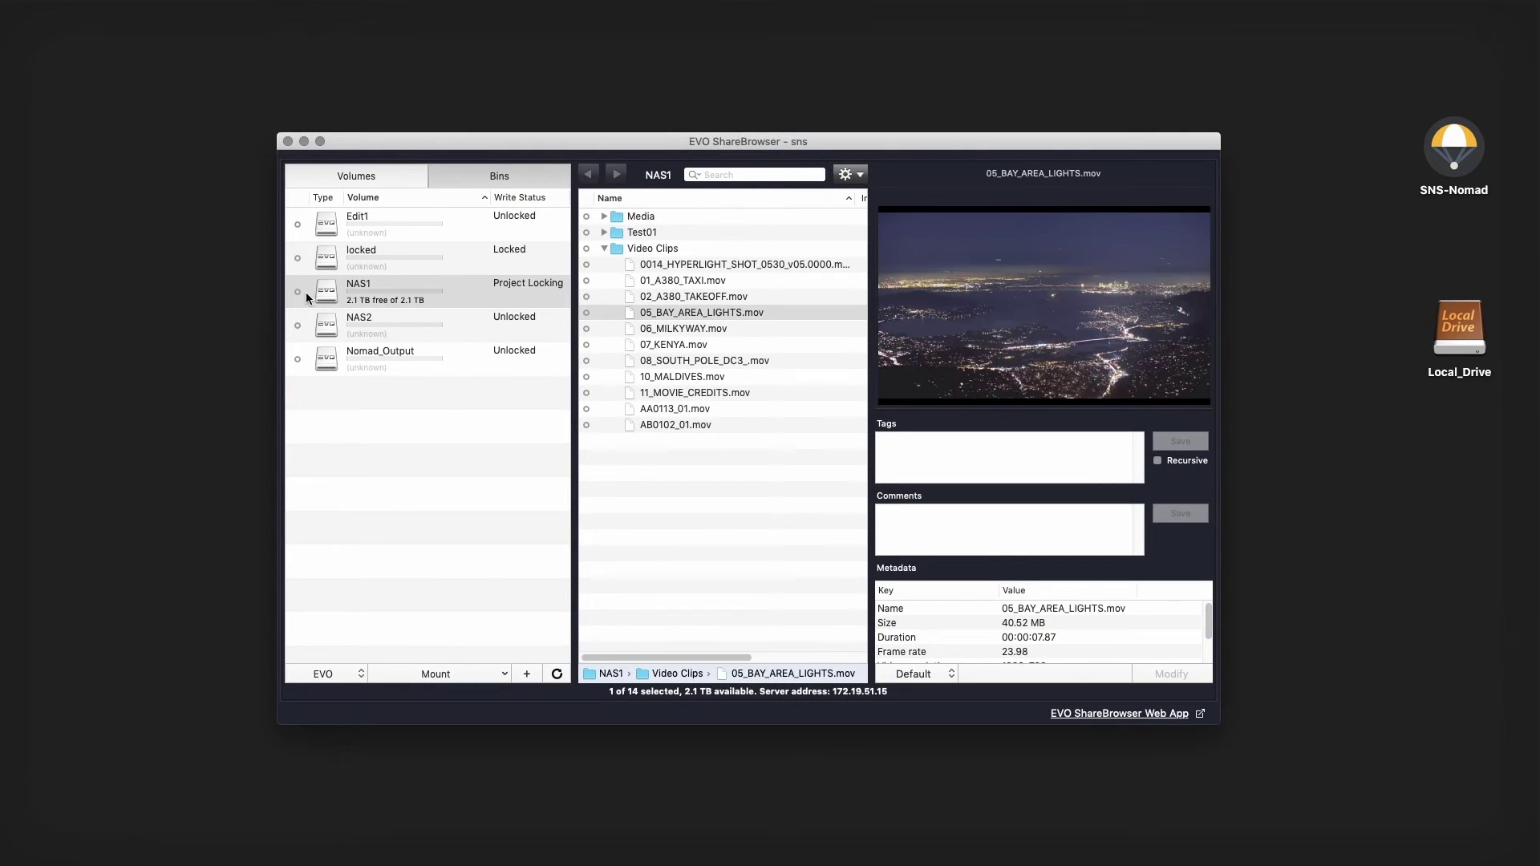
{"action": "right_click", "coordinate": [329, 291]}
{"action": "mouse_move", "coordinate": [429, 323]}
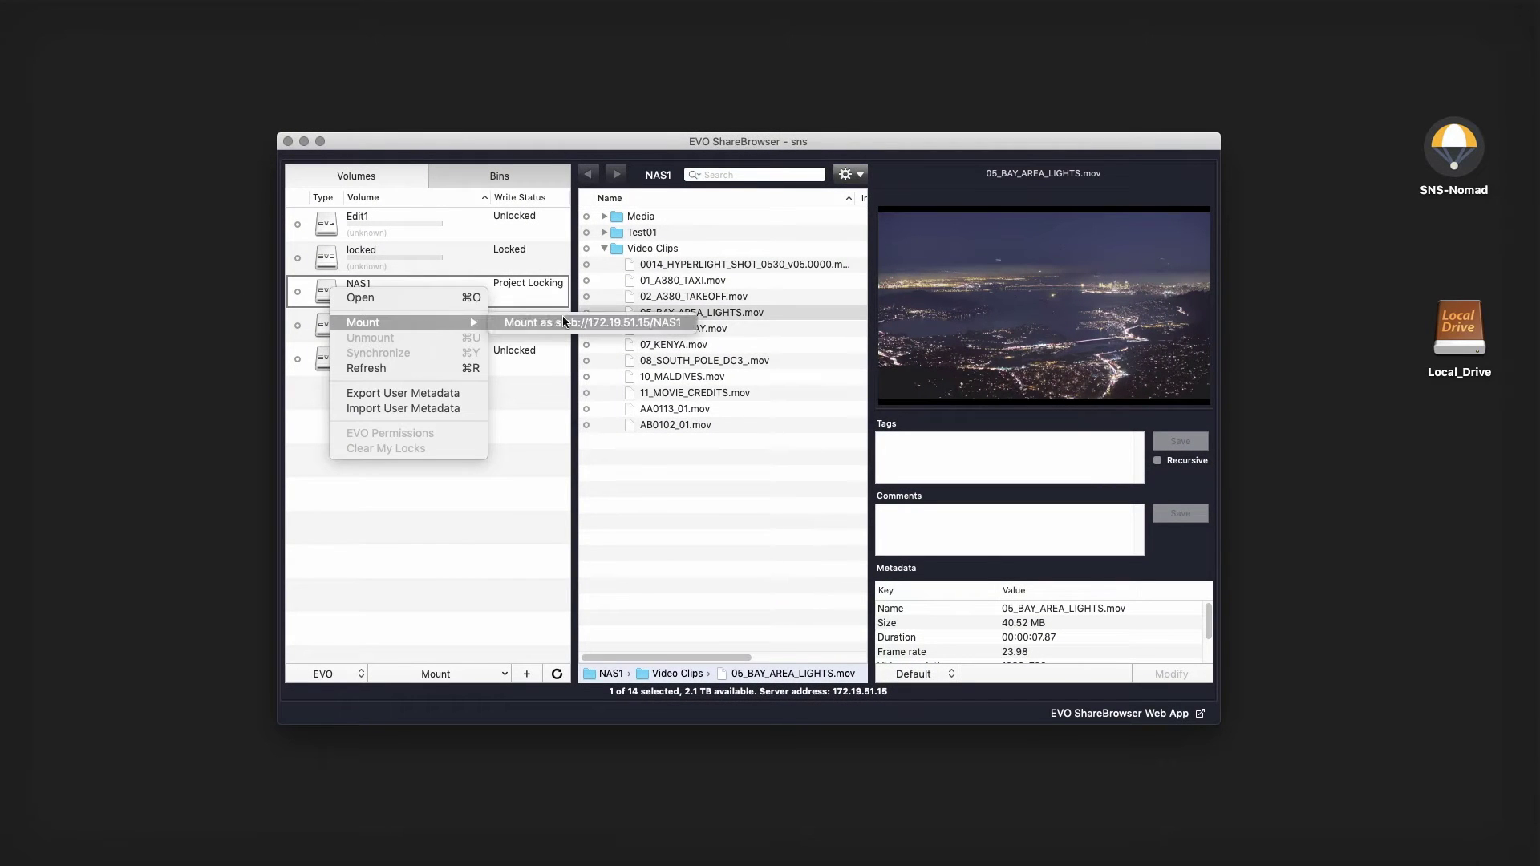
{"action": "left_click", "coordinate": [612, 323]}
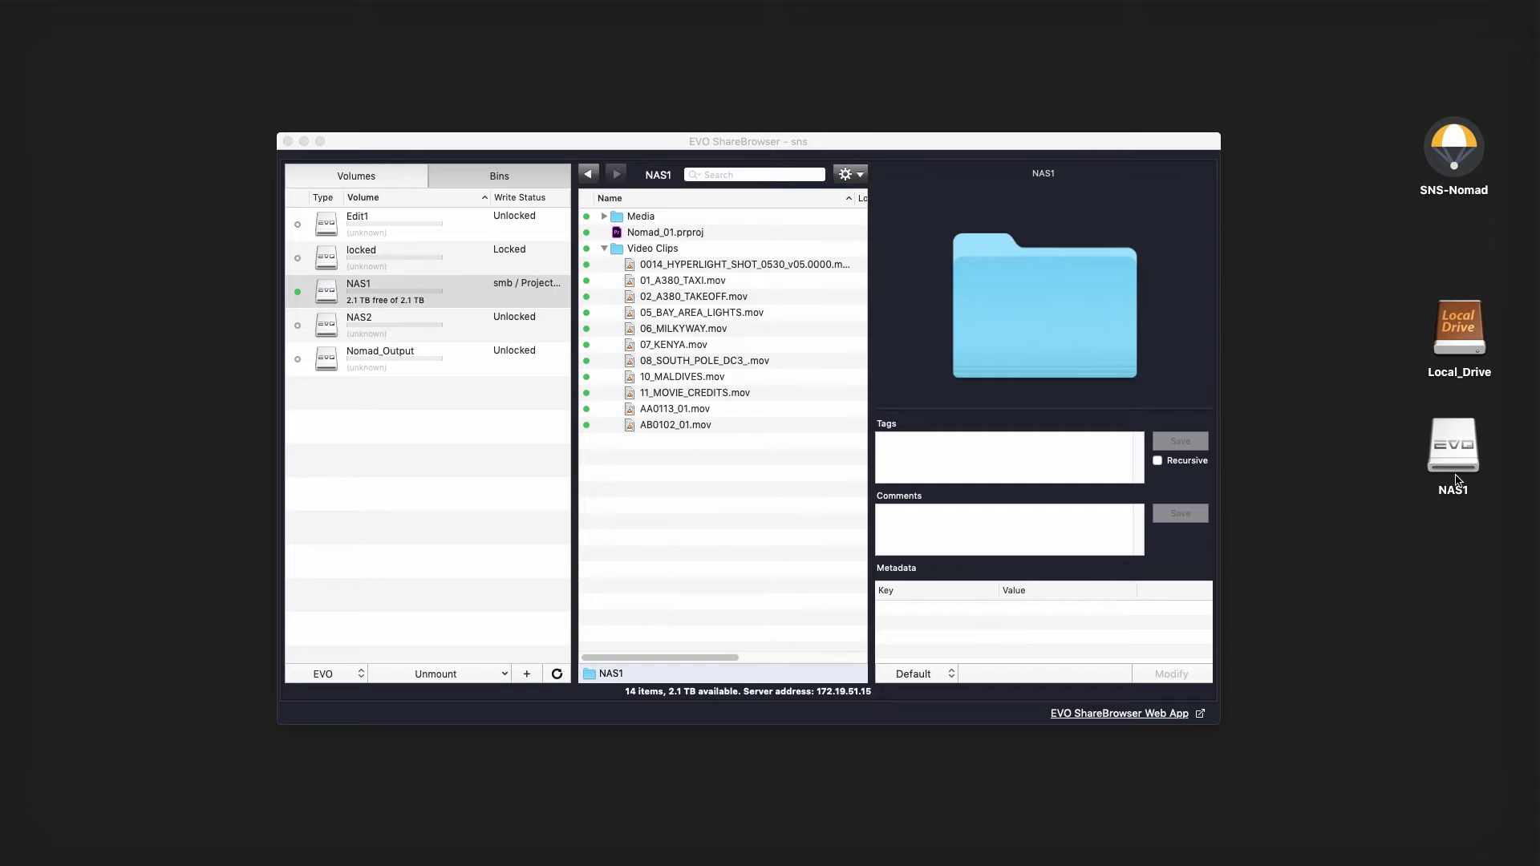
{"action": "left_click", "coordinate": [326, 298]}
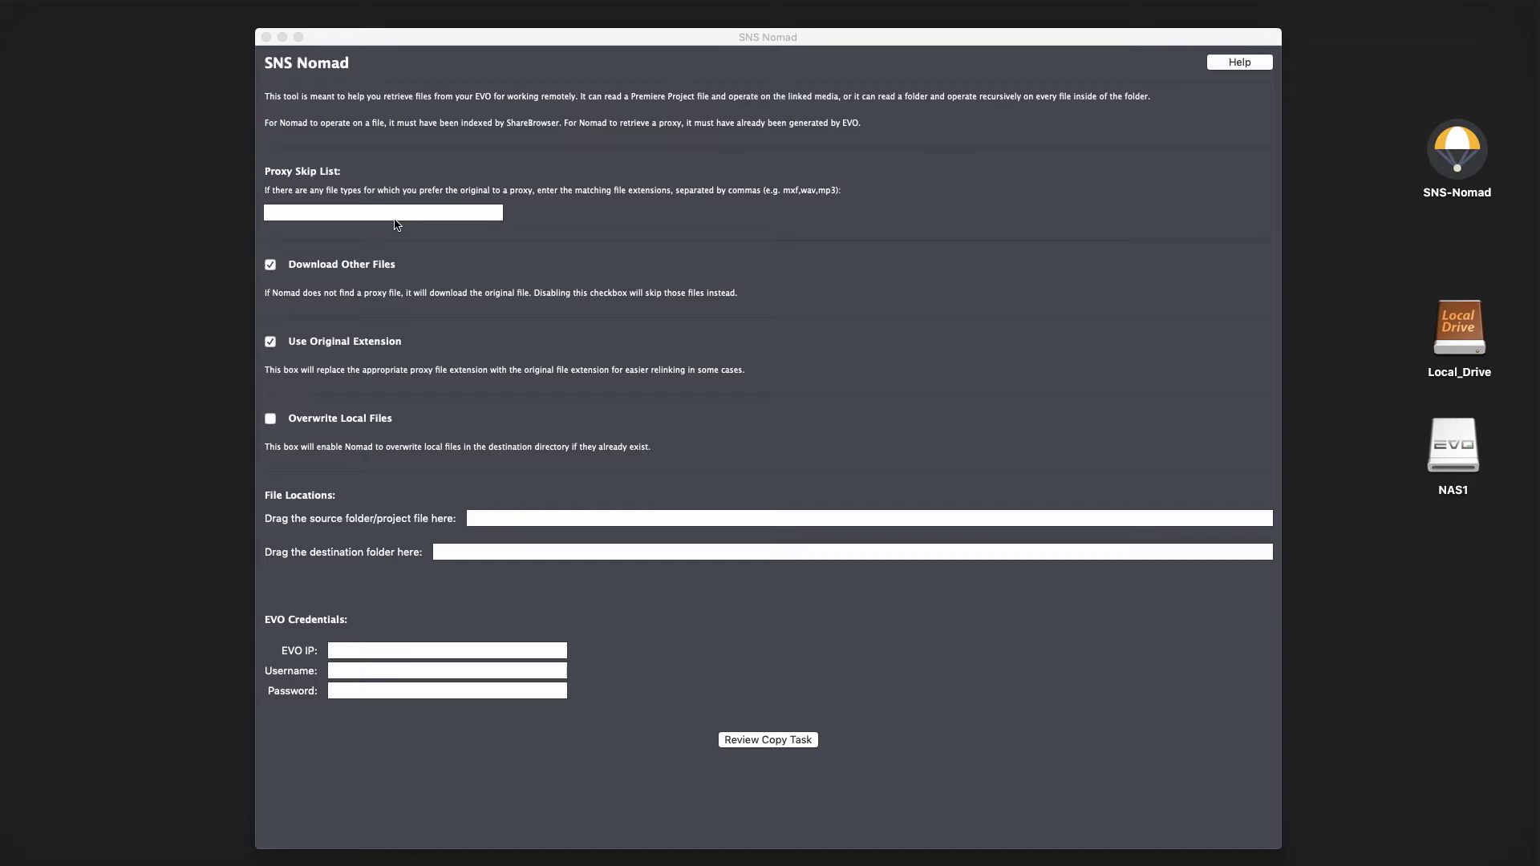
Set NAS1's Video Clips folder as the SNS Nomad copy source.
{"action": "left_click_drag", "start_coordinate": [1461, 442], "coordinate": [717, 519]}
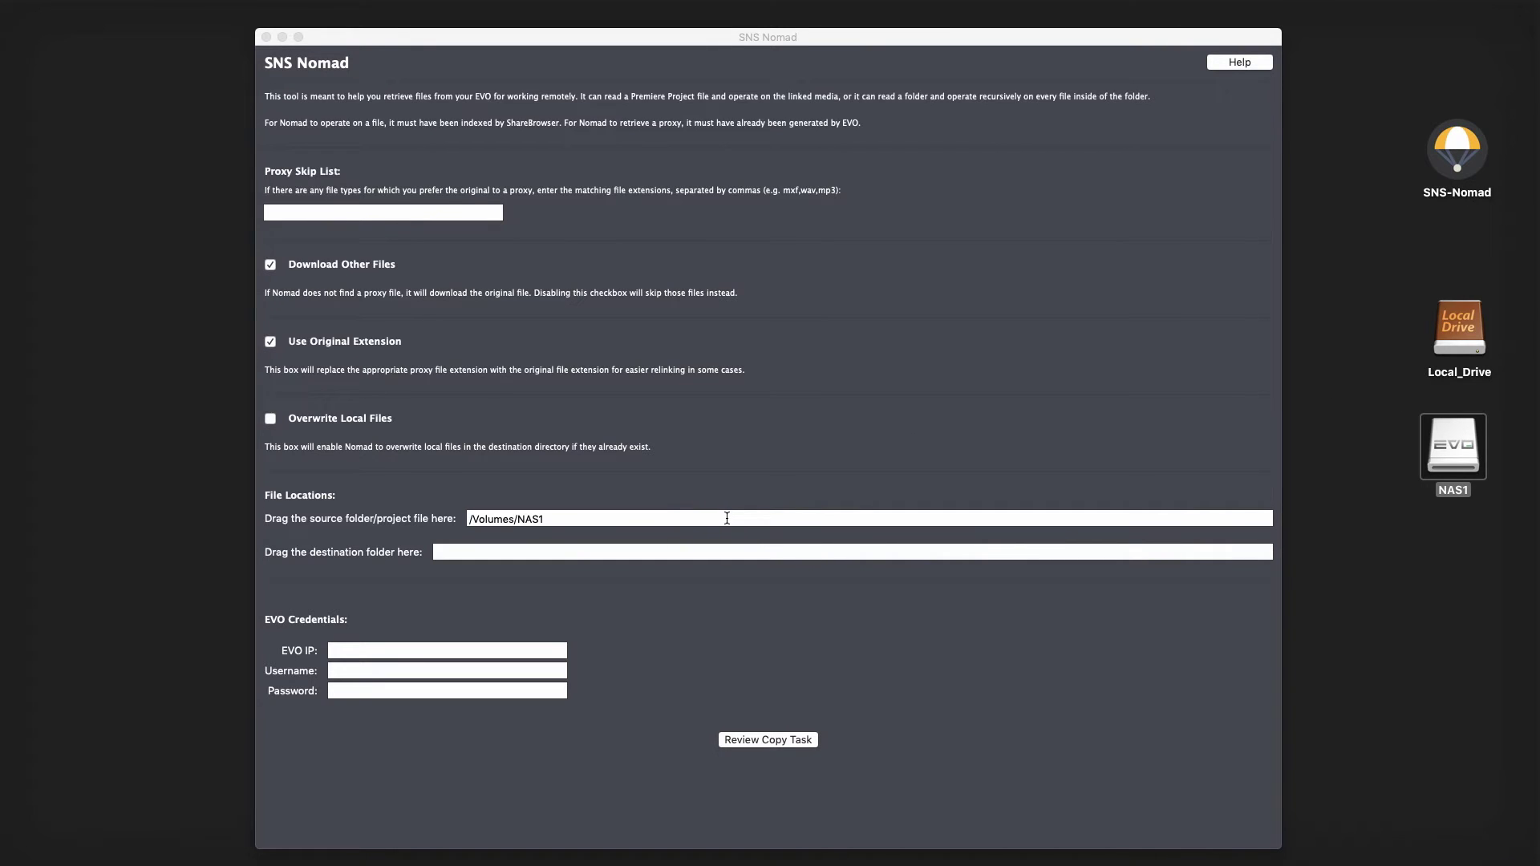
{"action": "key", "text": "super+o"}
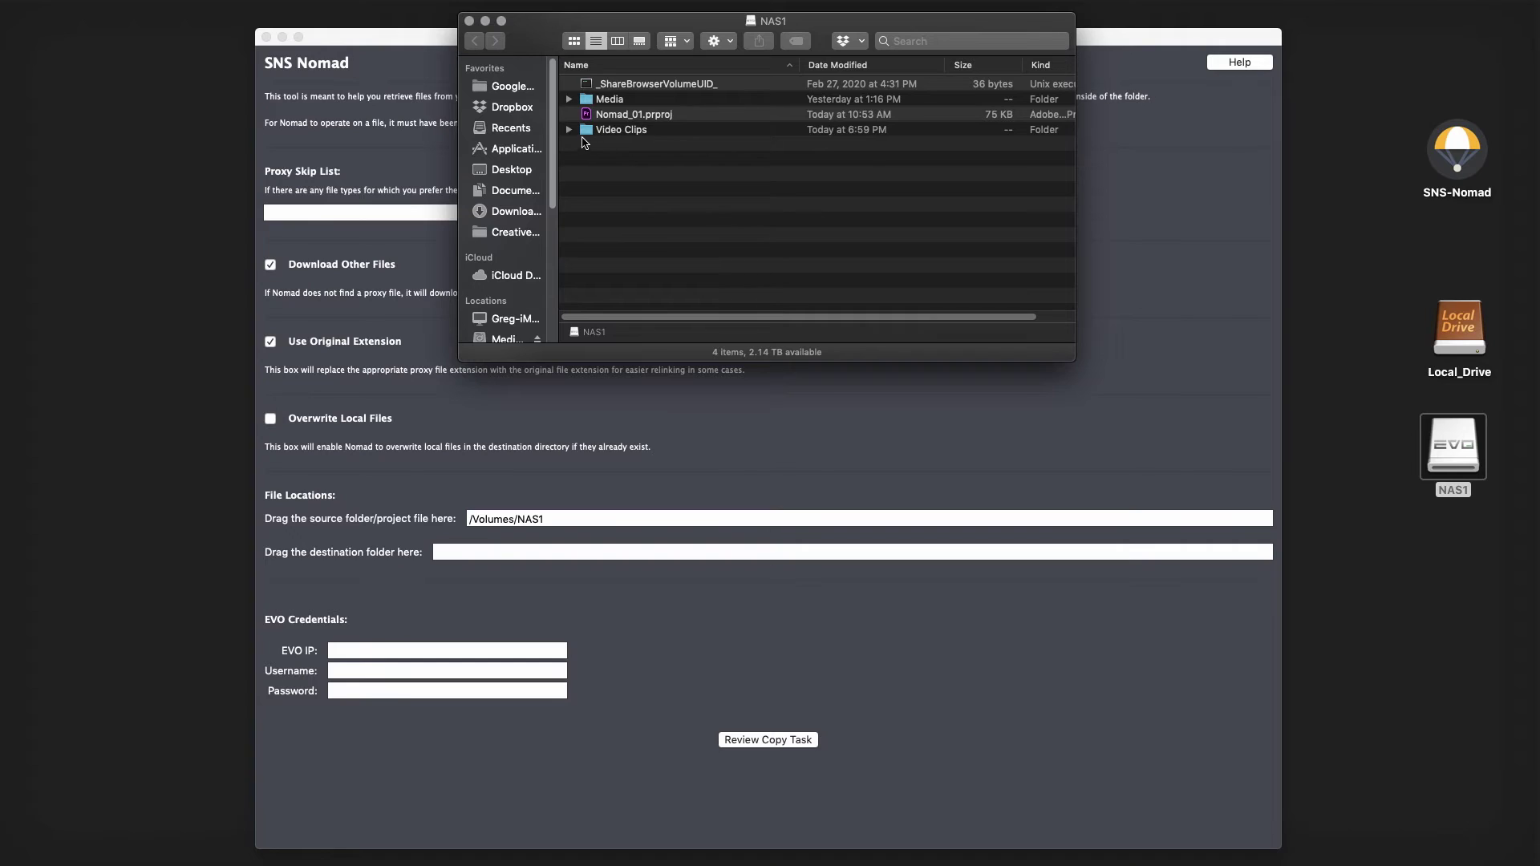
{"action": "left_click_drag", "start_coordinate": [584, 134], "coordinate": [576, 523]}
{"action": "left_click_drag", "start_coordinate": [586, 118], "coordinate": [637, 531]}
{"action": "left_click_drag", "start_coordinate": [586, 132], "coordinate": [674, 519]}
{"action": "left_click", "coordinate": [469, 21]}
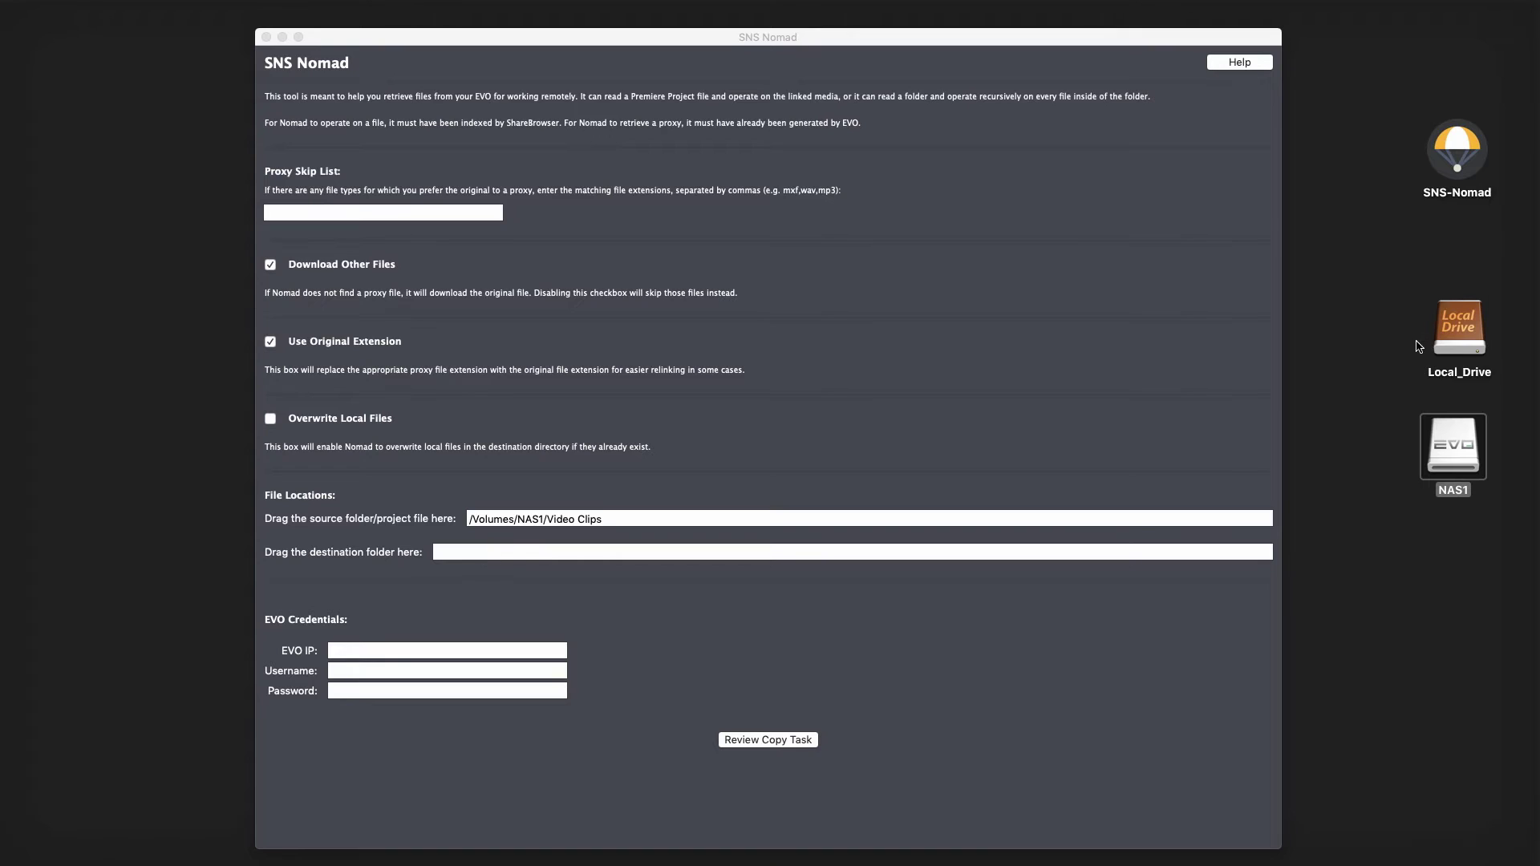
Set Local_Drive's Nomad folder as the destination and review the copy task.
{"action": "double_click", "coordinate": [1456, 343]}
{"action": "left_click_drag", "start_coordinate": [720, 218], "coordinate": [607, 552]}
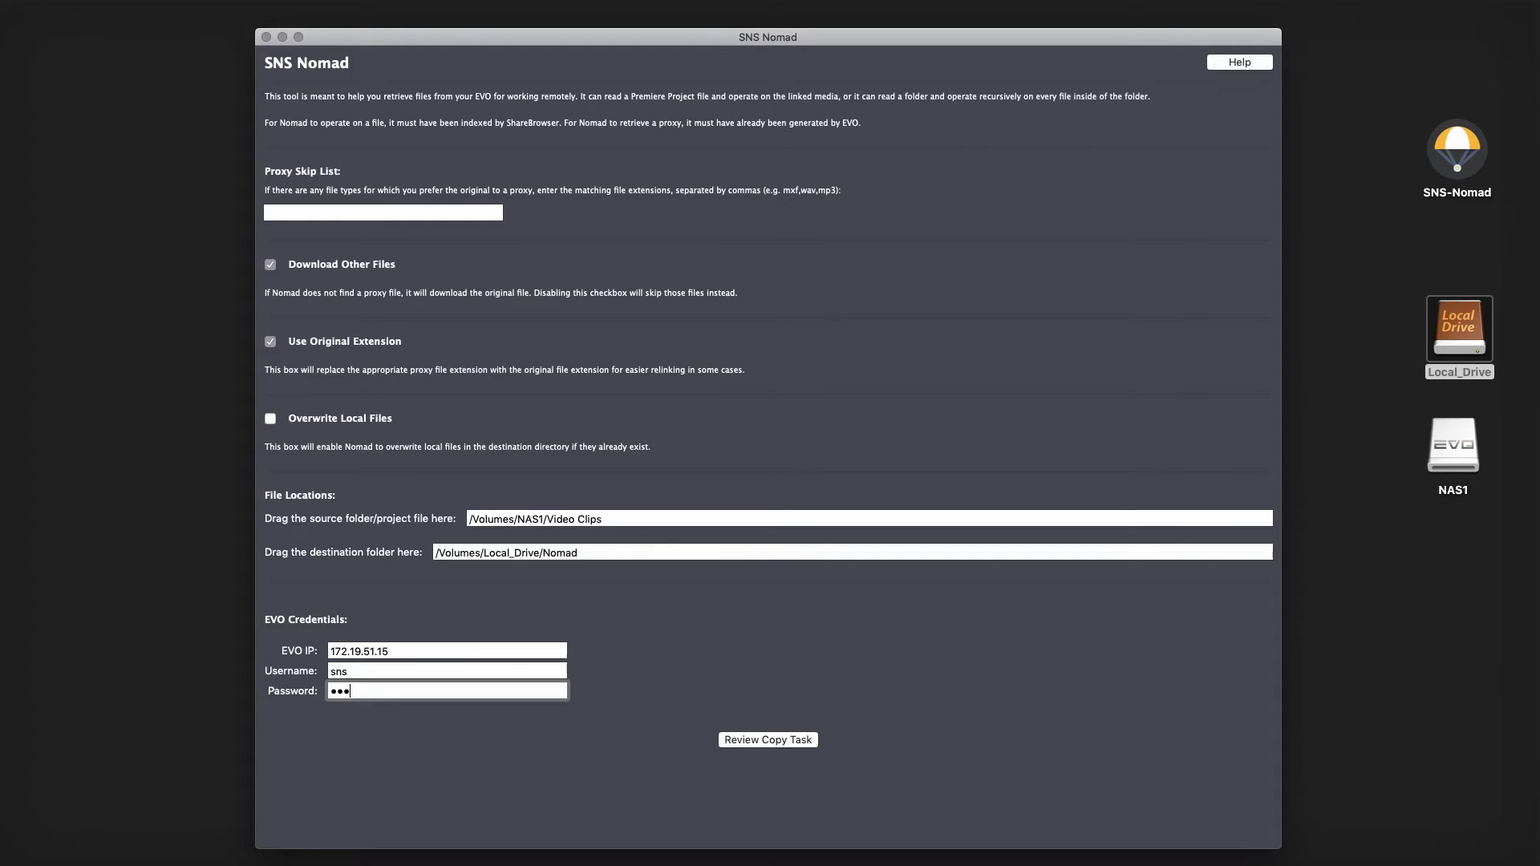
{"action": "key", "text": "Return"}
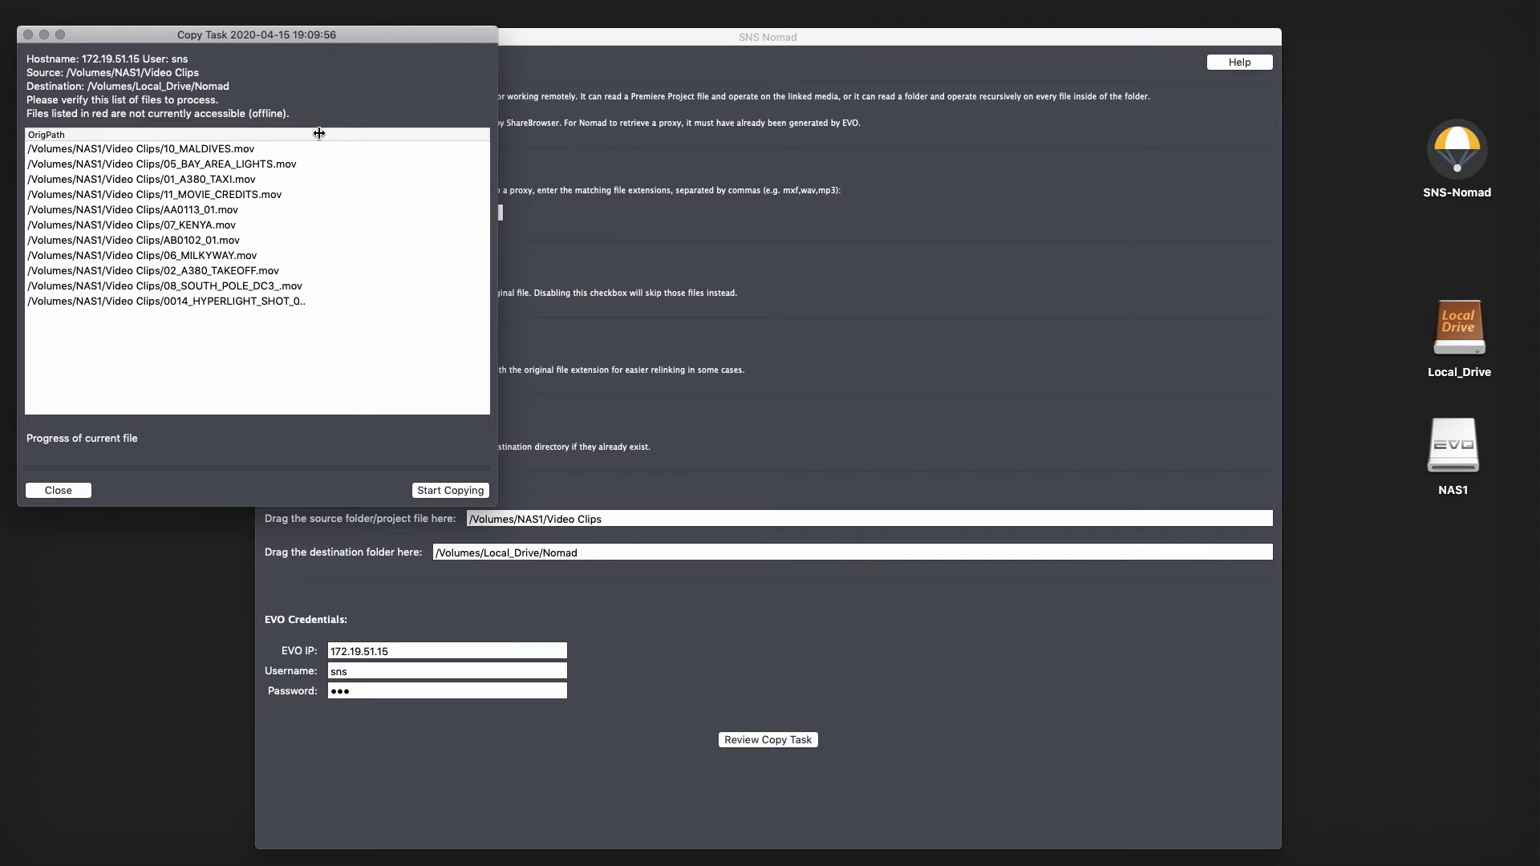
Copy the eleven Video Clips proxies to Local_Drive/Nomad and compare the copied folders against NAS1.
{"action": "left_click_drag", "start_coordinate": [319, 133], "coordinate": [413, 126]}
{"action": "left_click", "coordinate": [452, 491]}
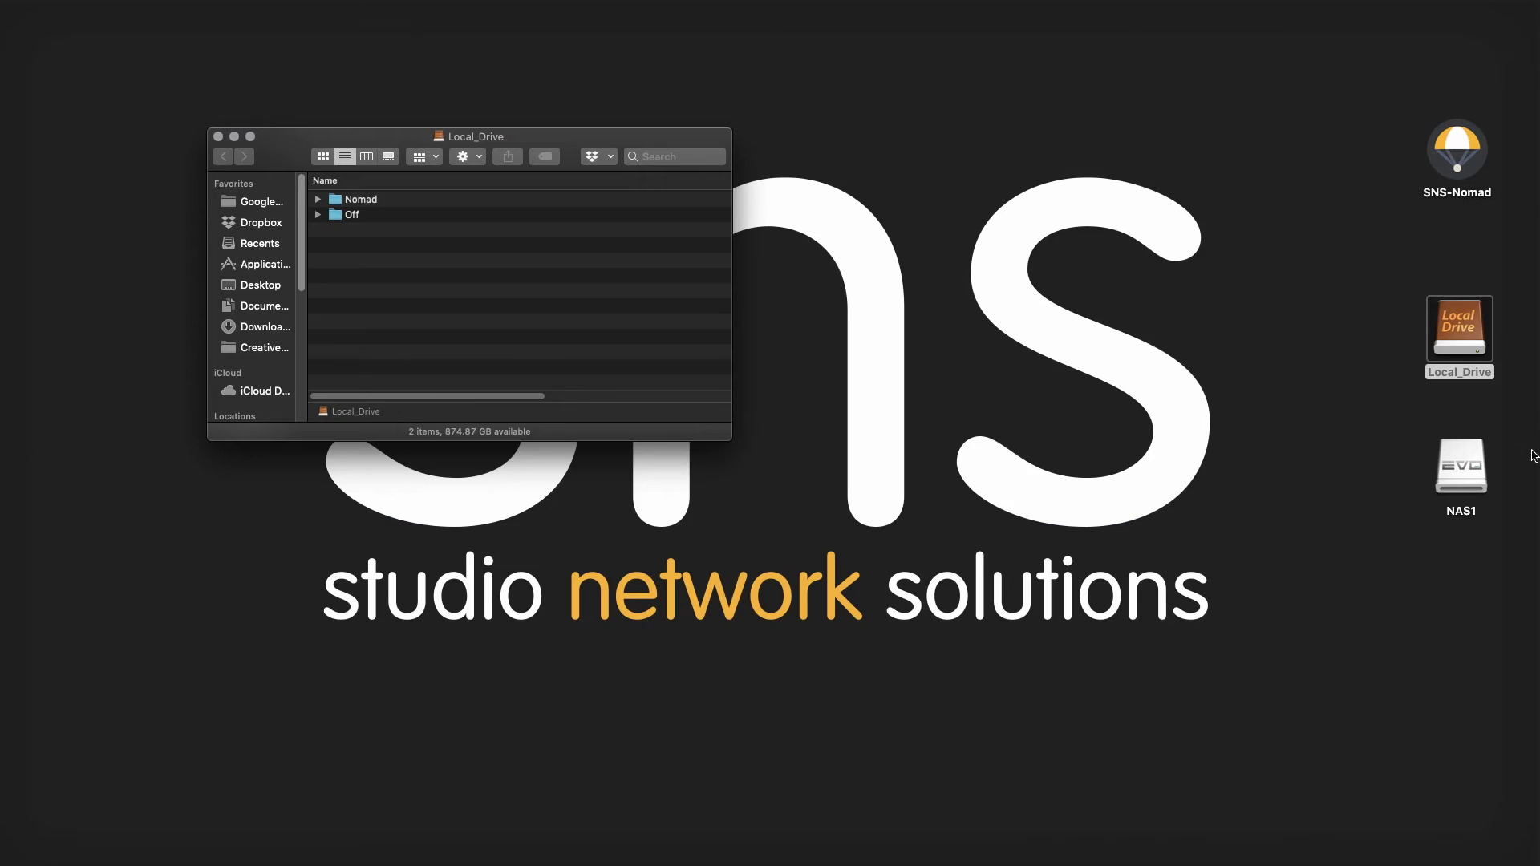
{"action": "left_click", "coordinate": [1478, 469]}
{"action": "double_click", "coordinate": [1478, 468]}
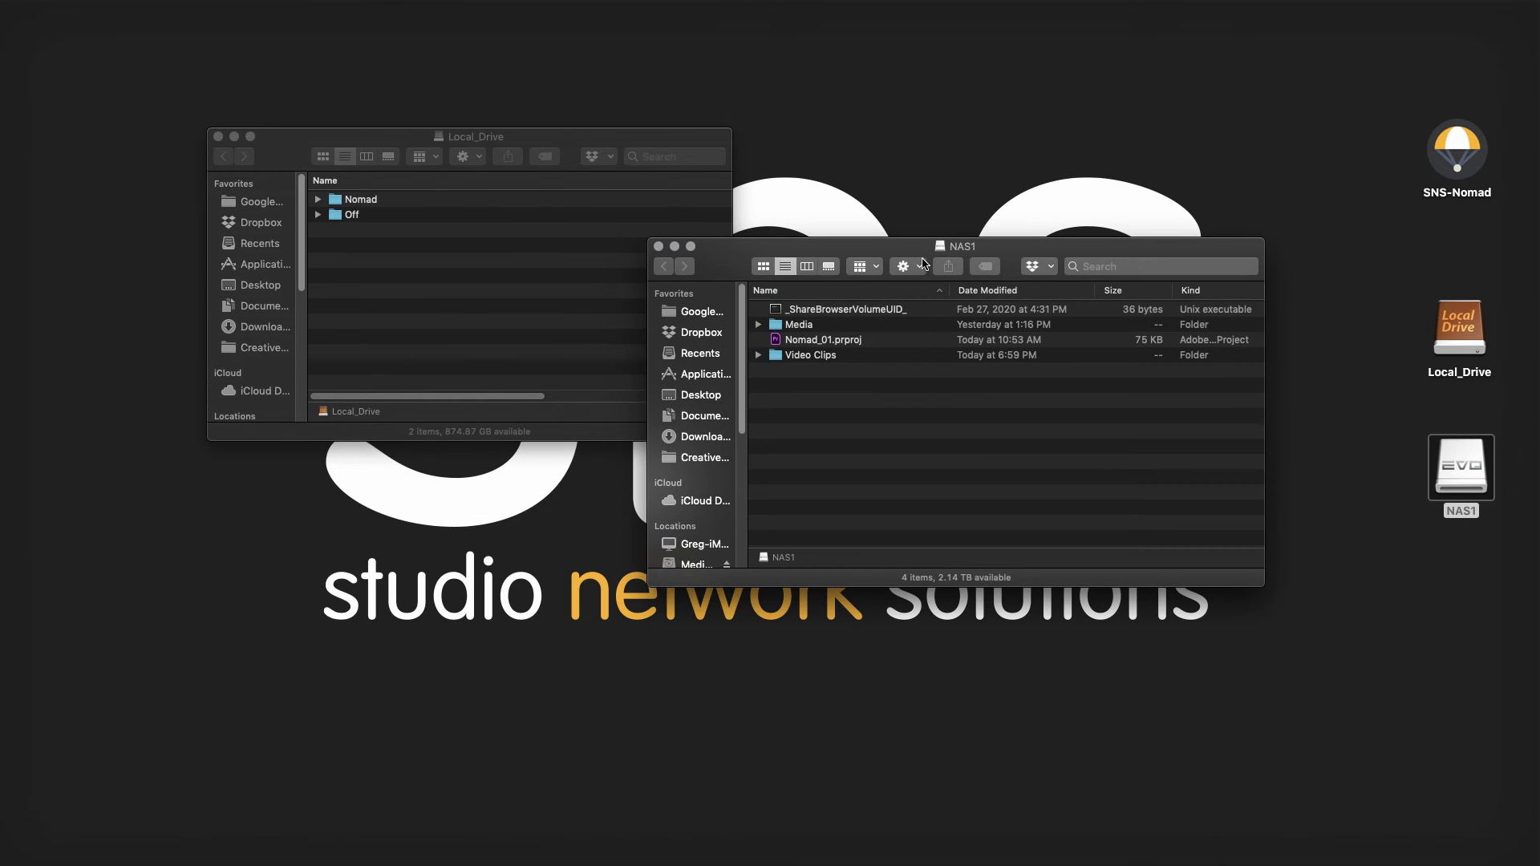
{"action": "left_click", "coordinate": [317, 200]}
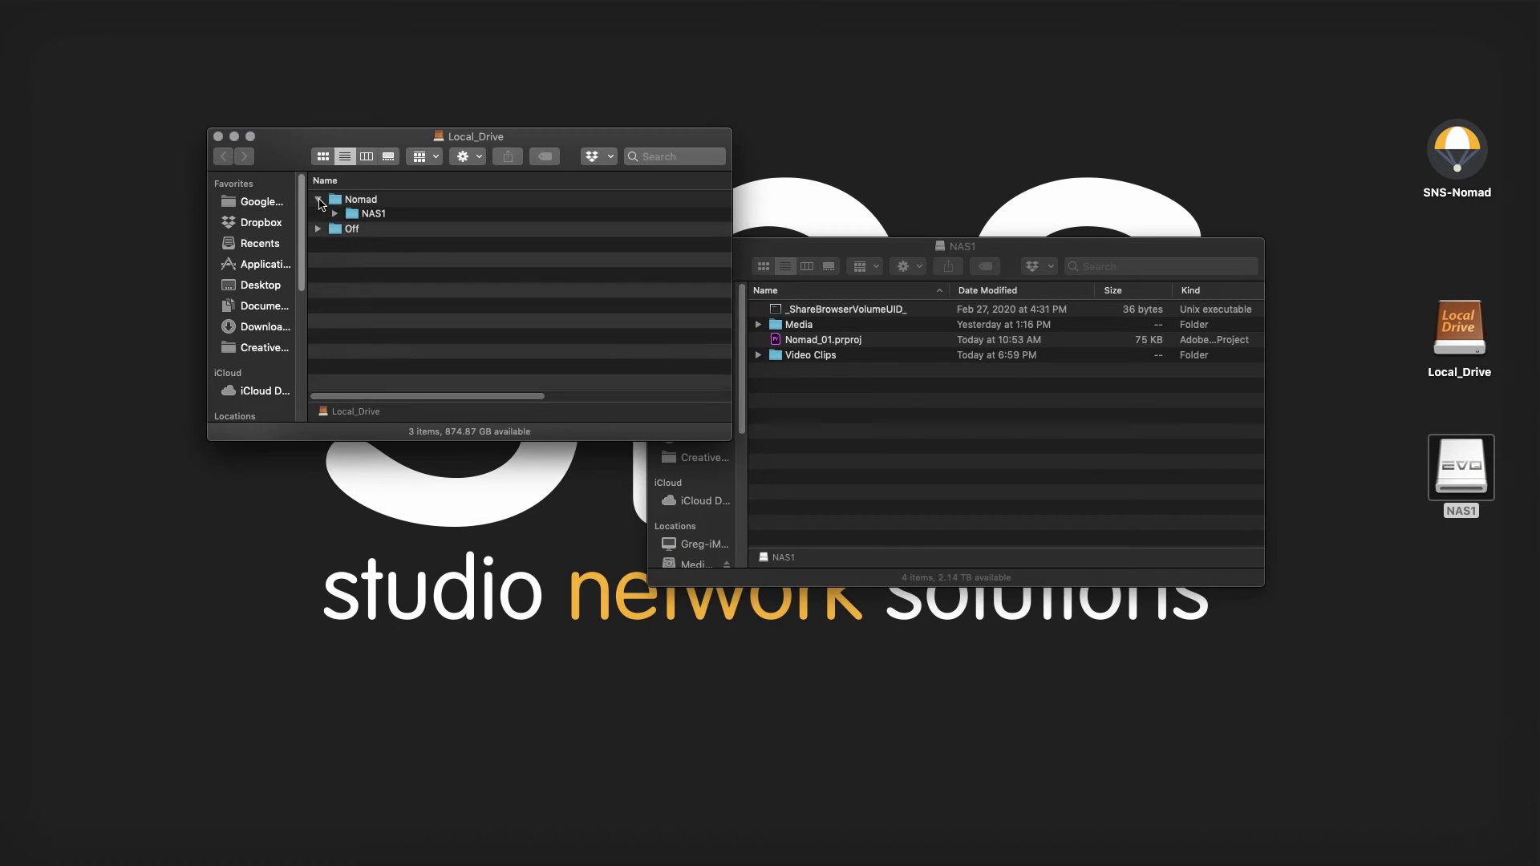
{"action": "left_click", "coordinate": [758, 355]}
{"action": "left_click", "coordinate": [758, 355]}
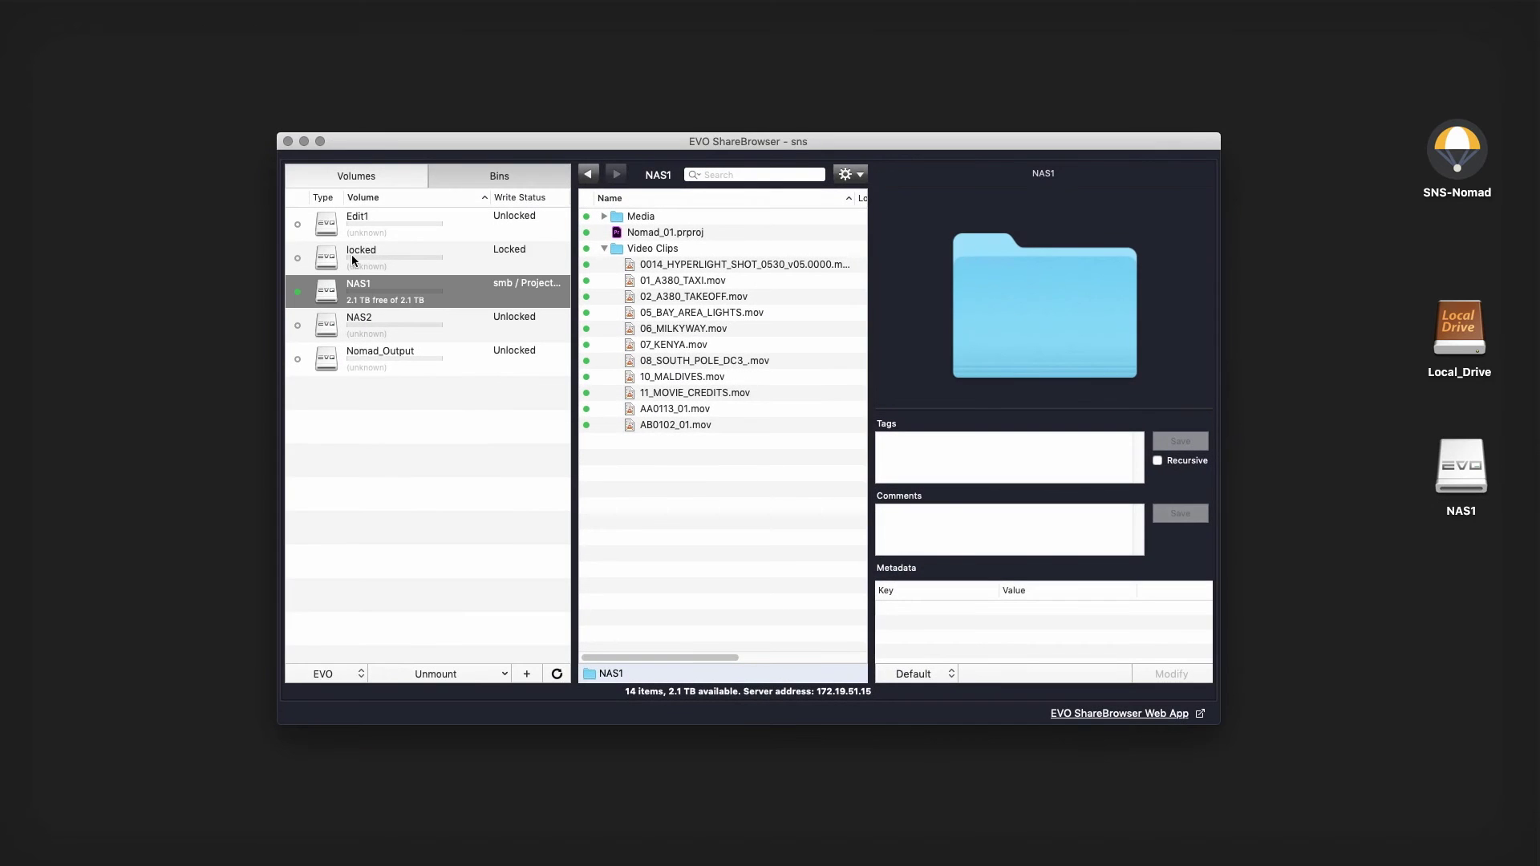
Unmount the NAS1 volume in EVO ShareBrowser.
{"action": "right_click", "coordinate": [329, 292]}
{"action": "left_click", "coordinate": [406, 342]}
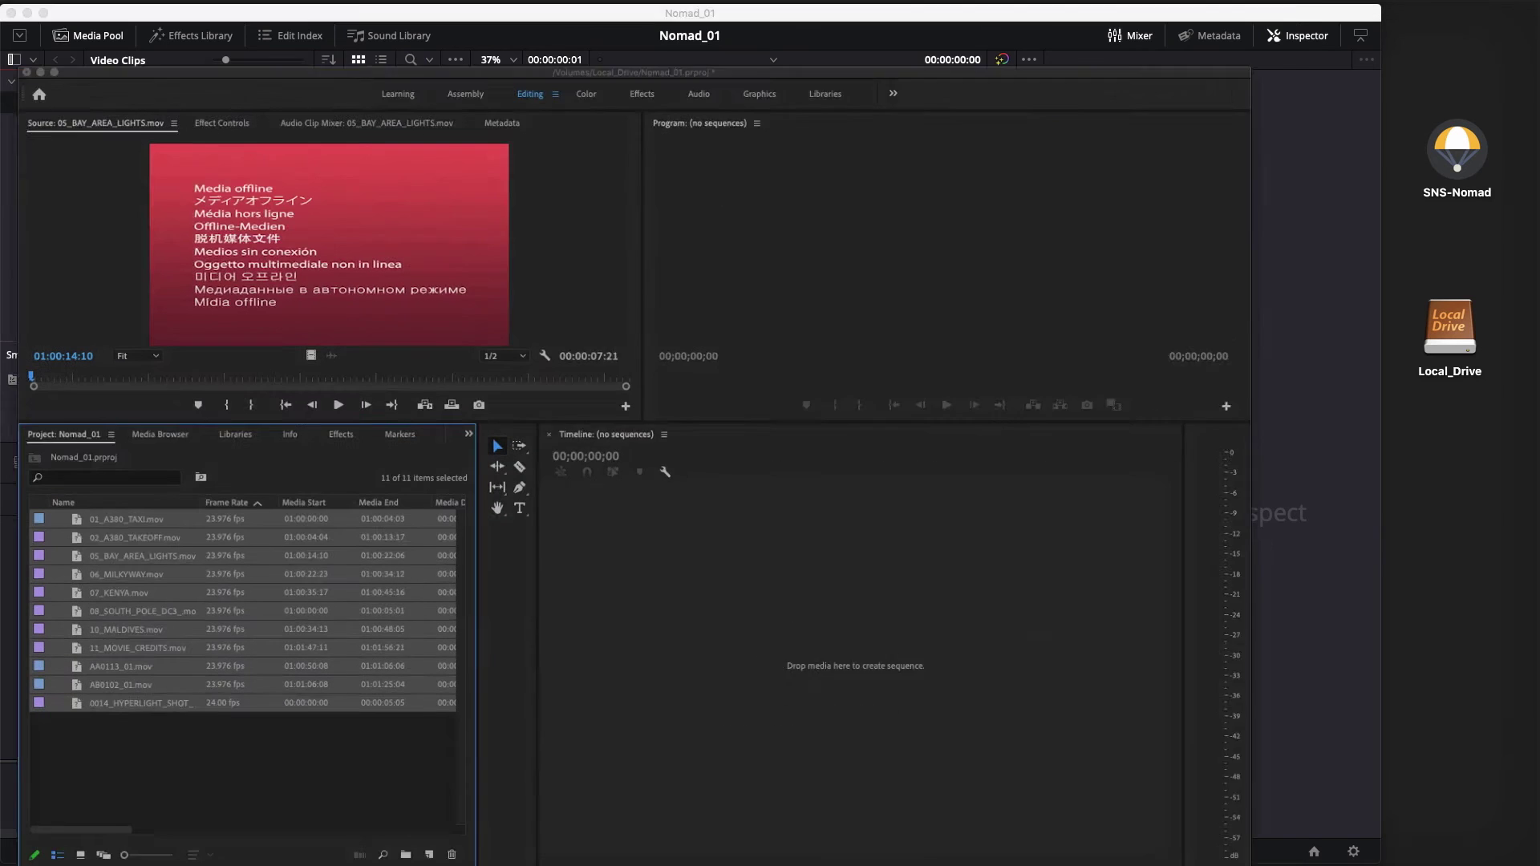
Select all 11 offline Nomad_01 clips and start Link Media.
{"action": "left_click", "coordinate": [351, 770]}
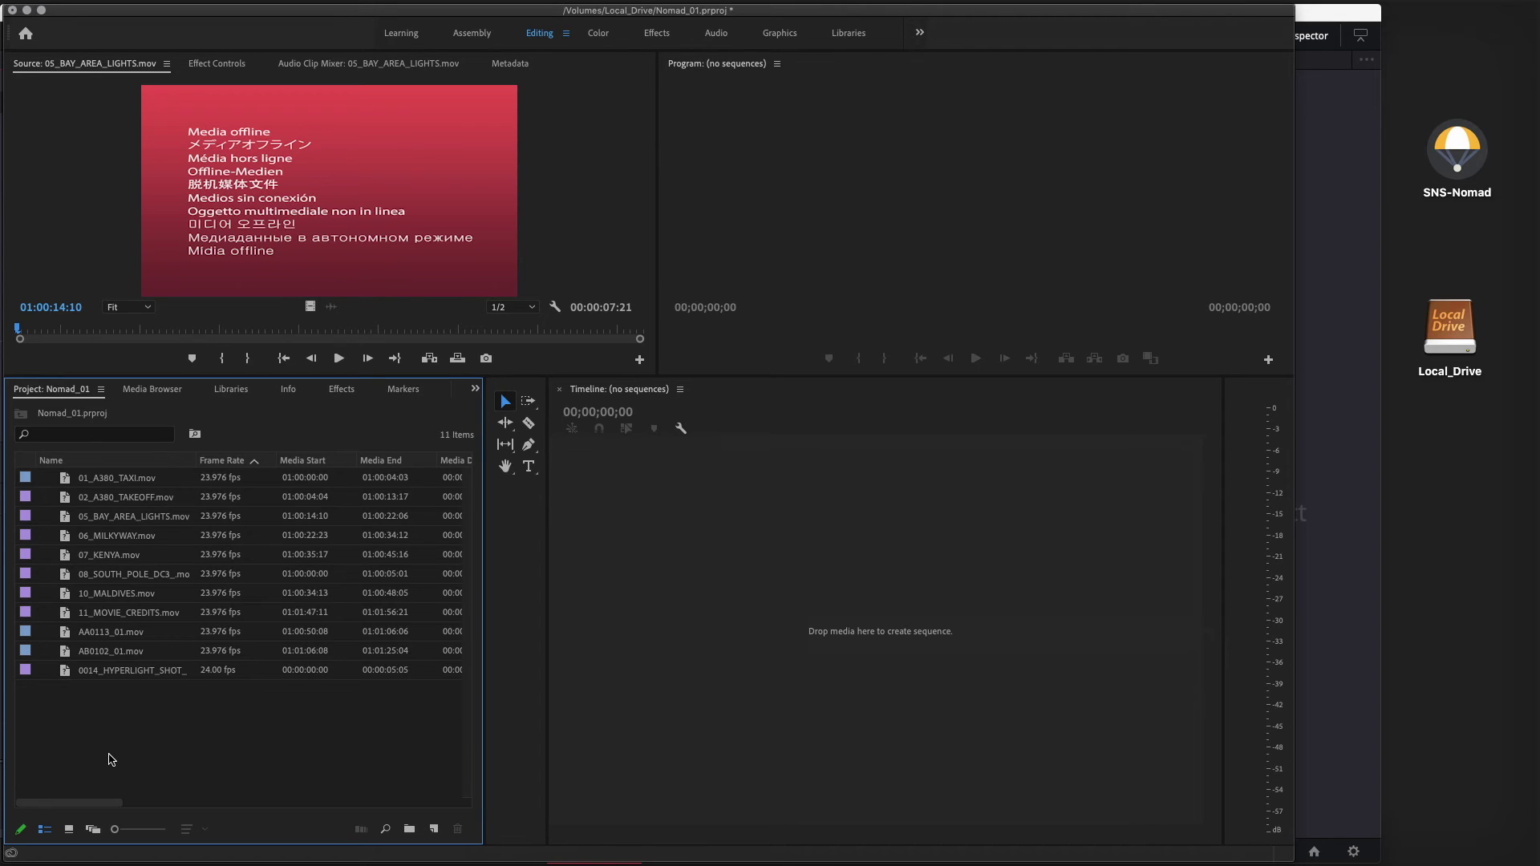
{"action": "left_click_drag", "start_coordinate": [93, 704], "coordinate": [155, 474]}
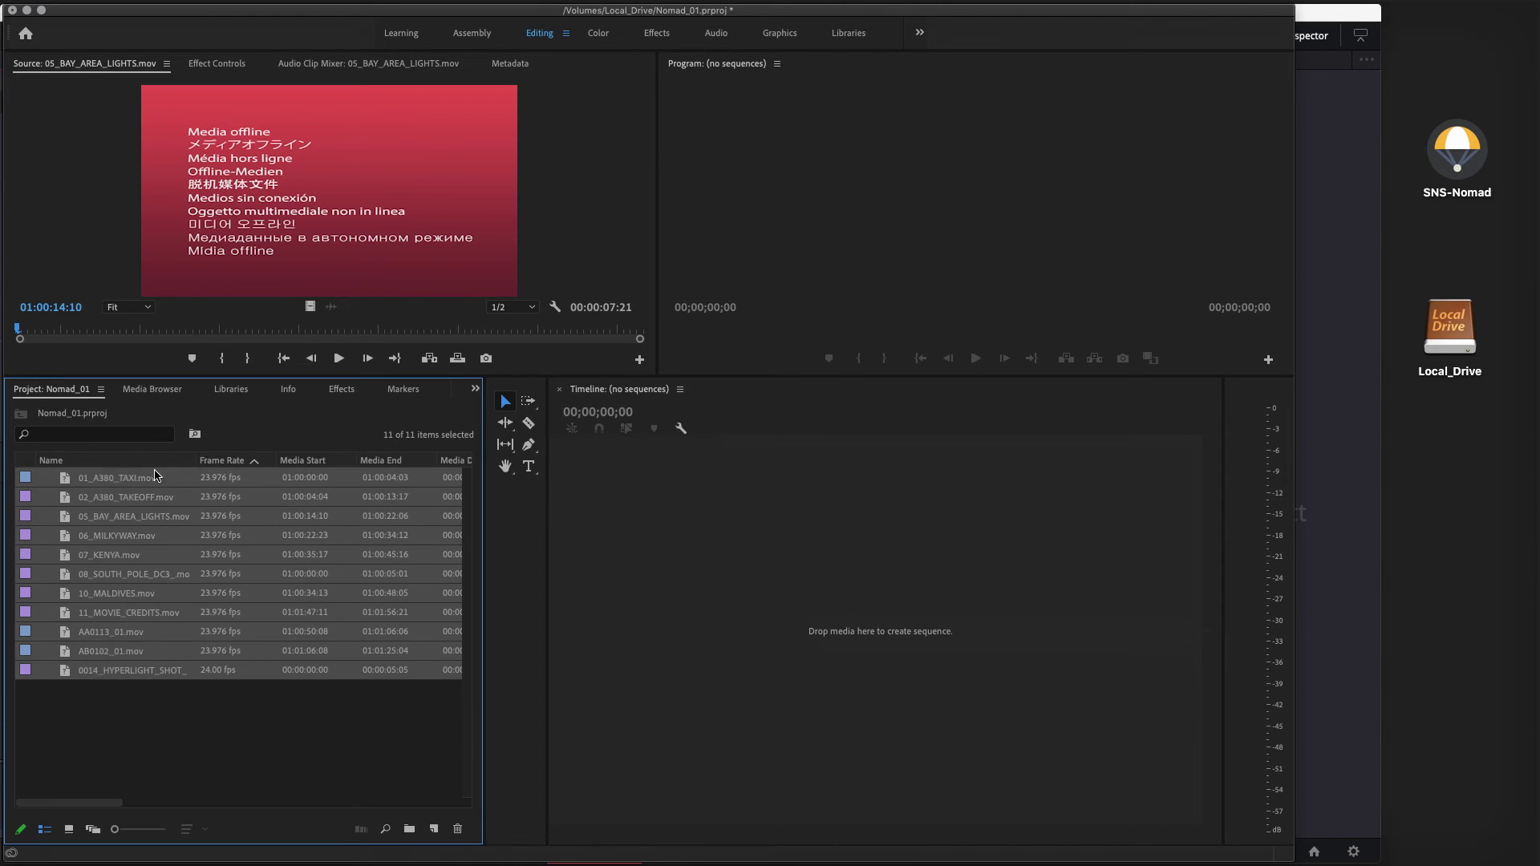
{"action": "right_click", "coordinate": [102, 484]}
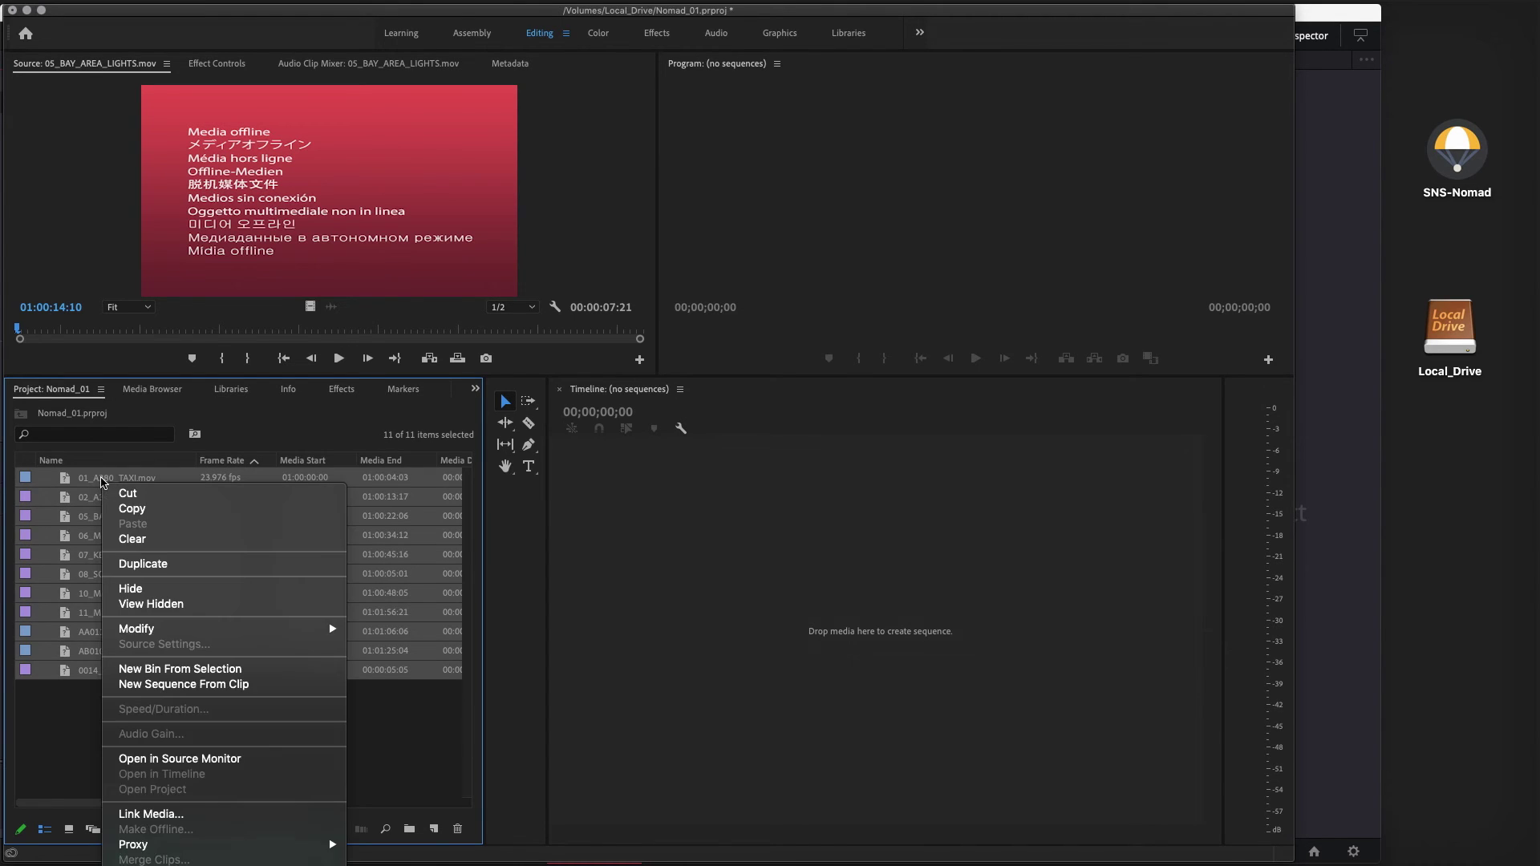
{"action": "left_click", "coordinate": [248, 813]}
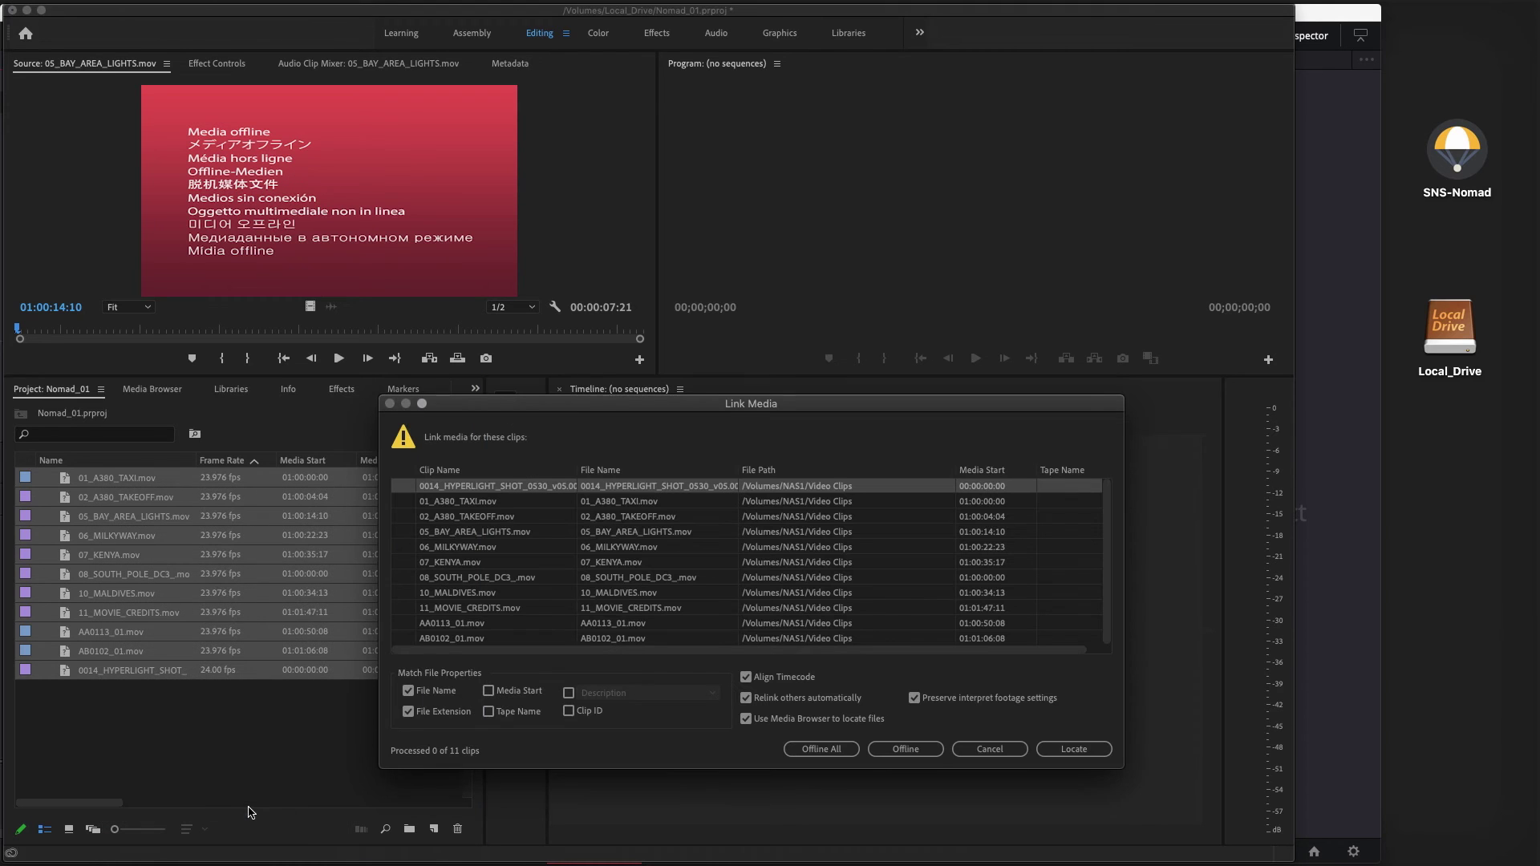
Find 0014_HYPERLIGHT_SHOT_0530_v05.0000.mov in Local_Drive/Nomad and relink all clips to it.
{"action": "left_click", "coordinate": [1065, 750]}
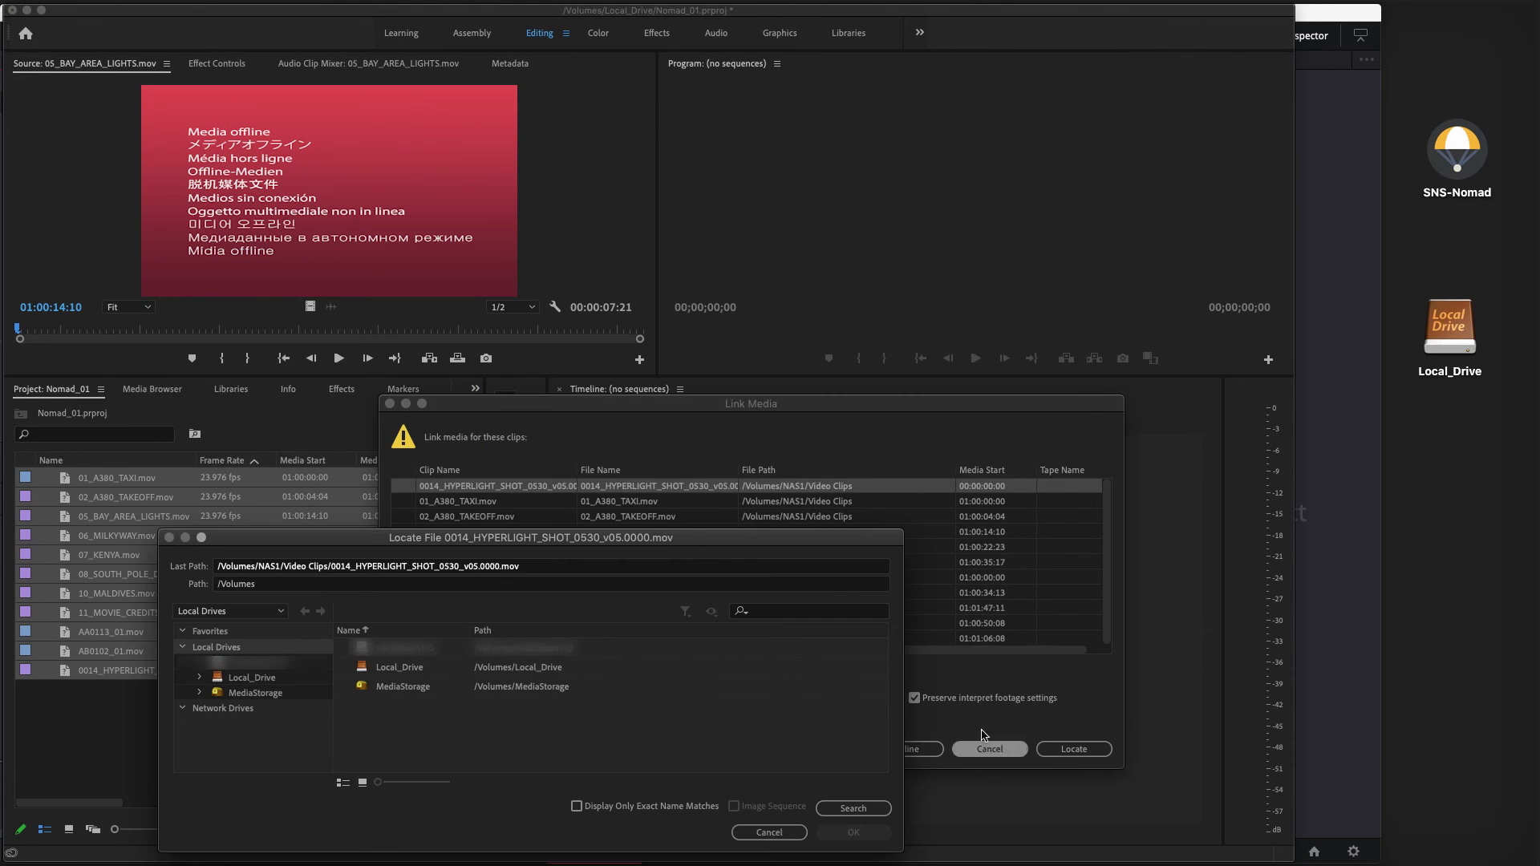
{"action": "double_click", "coordinate": [361, 670]}
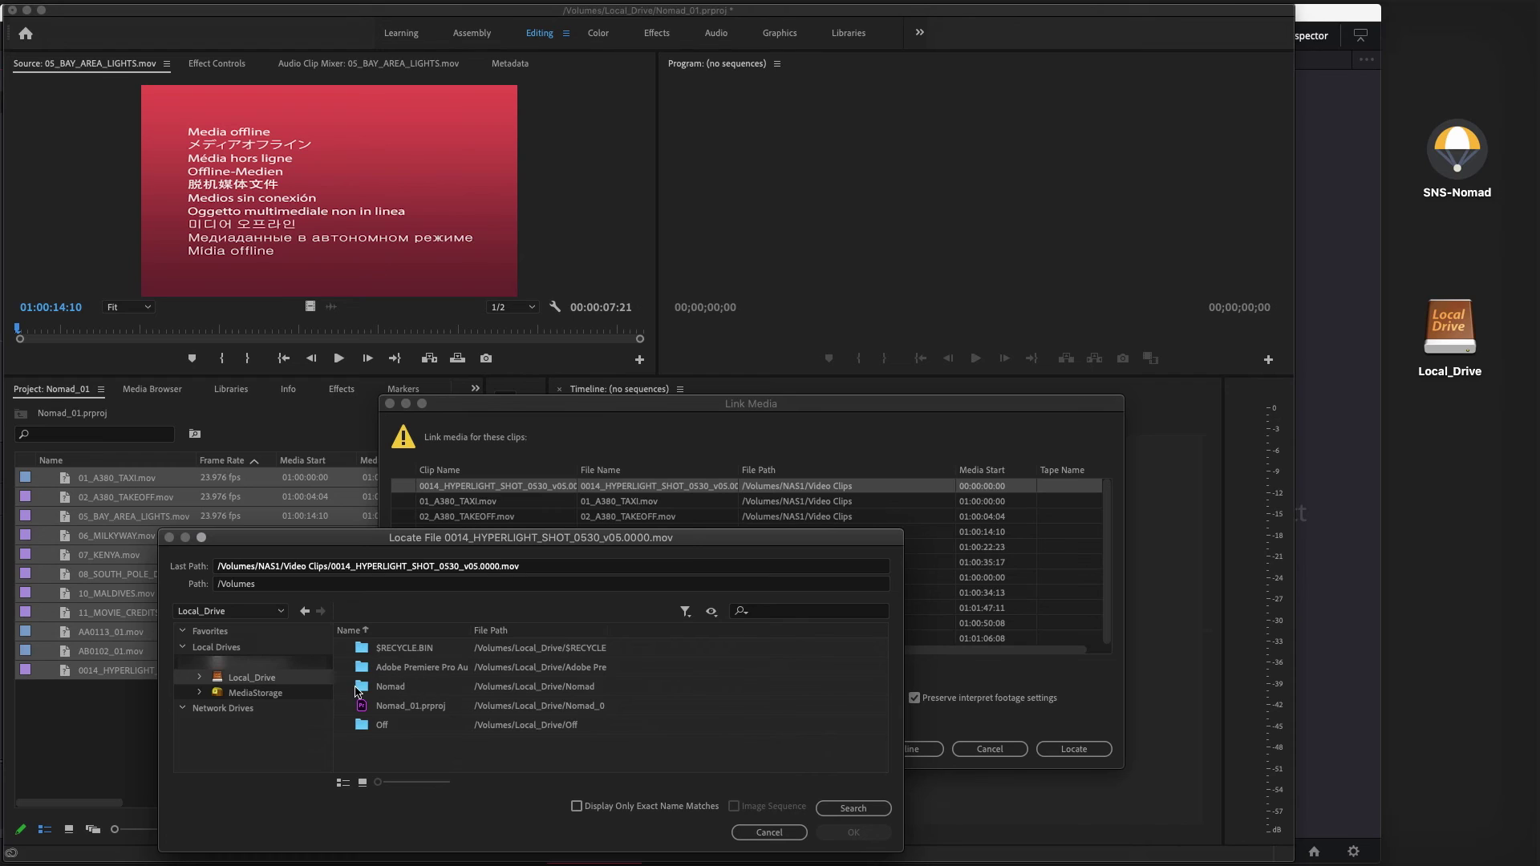
{"action": "double_click", "coordinate": [359, 689]}
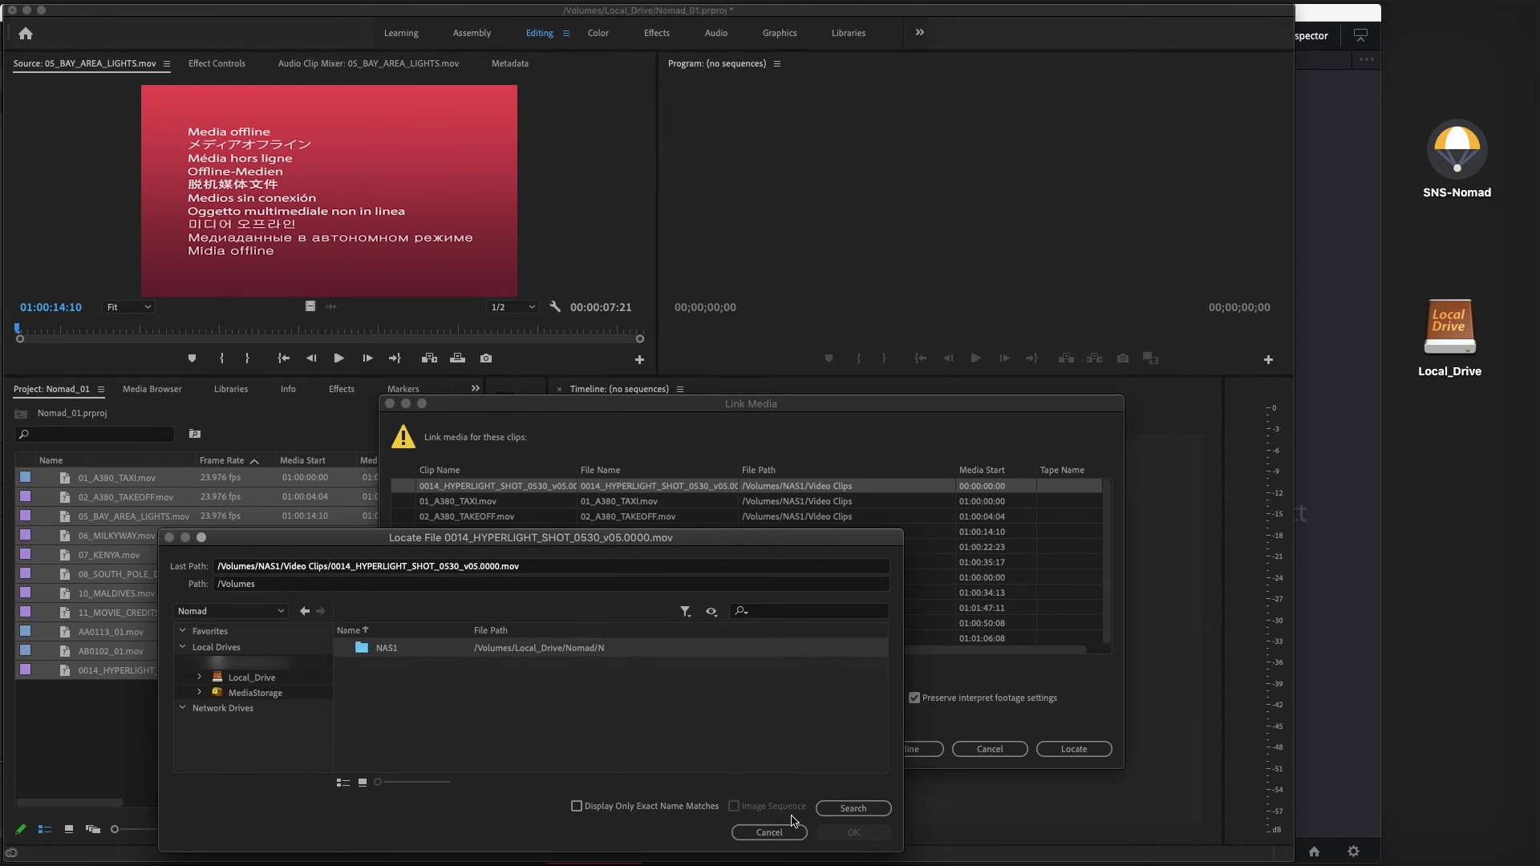
{"action": "left_click", "coordinate": [871, 821]}
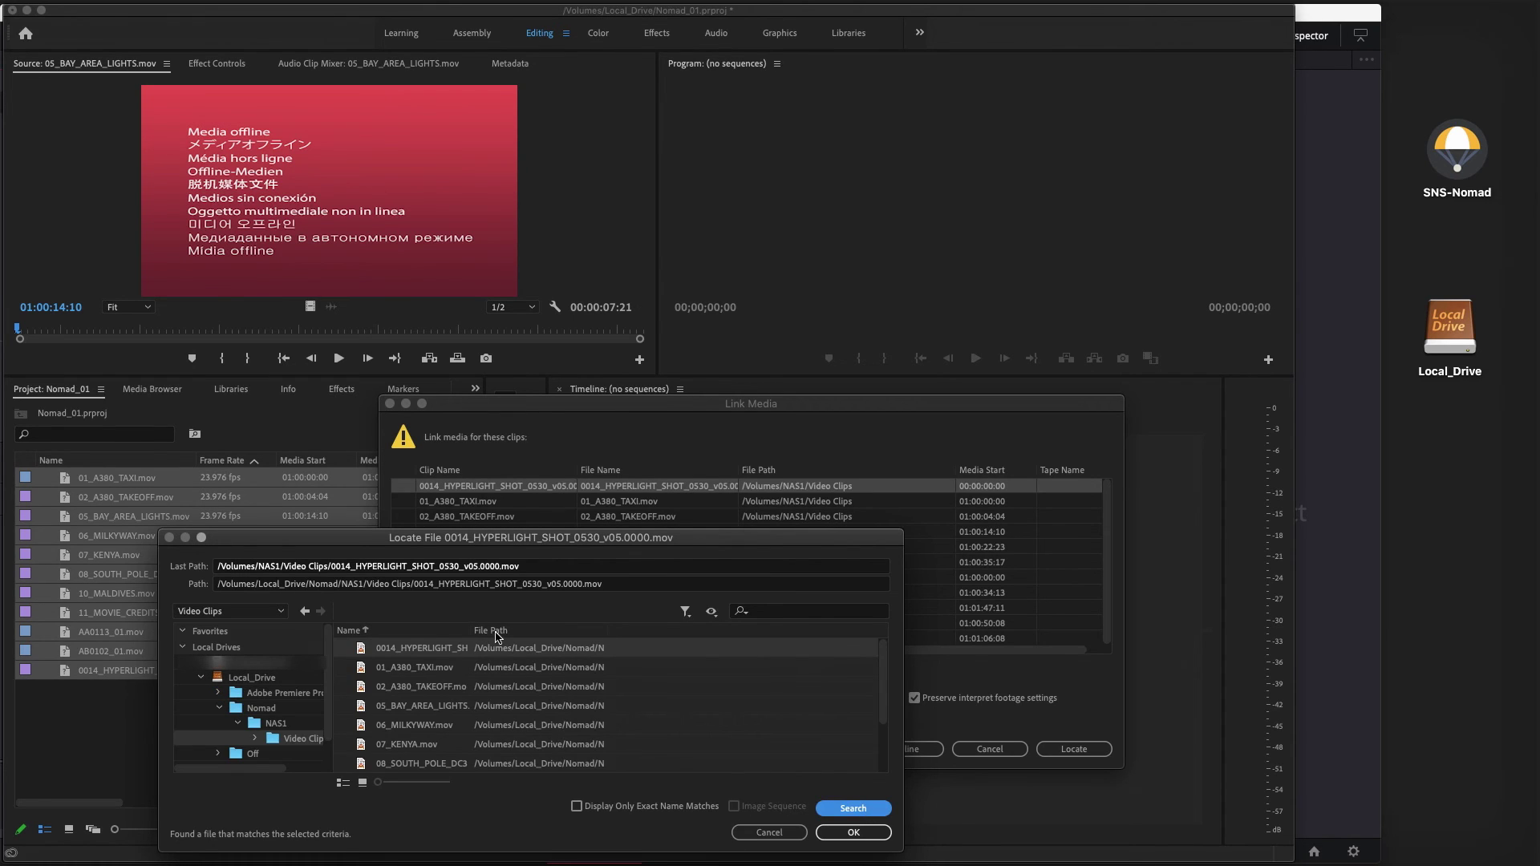
{"action": "left_click", "coordinate": [850, 834]}
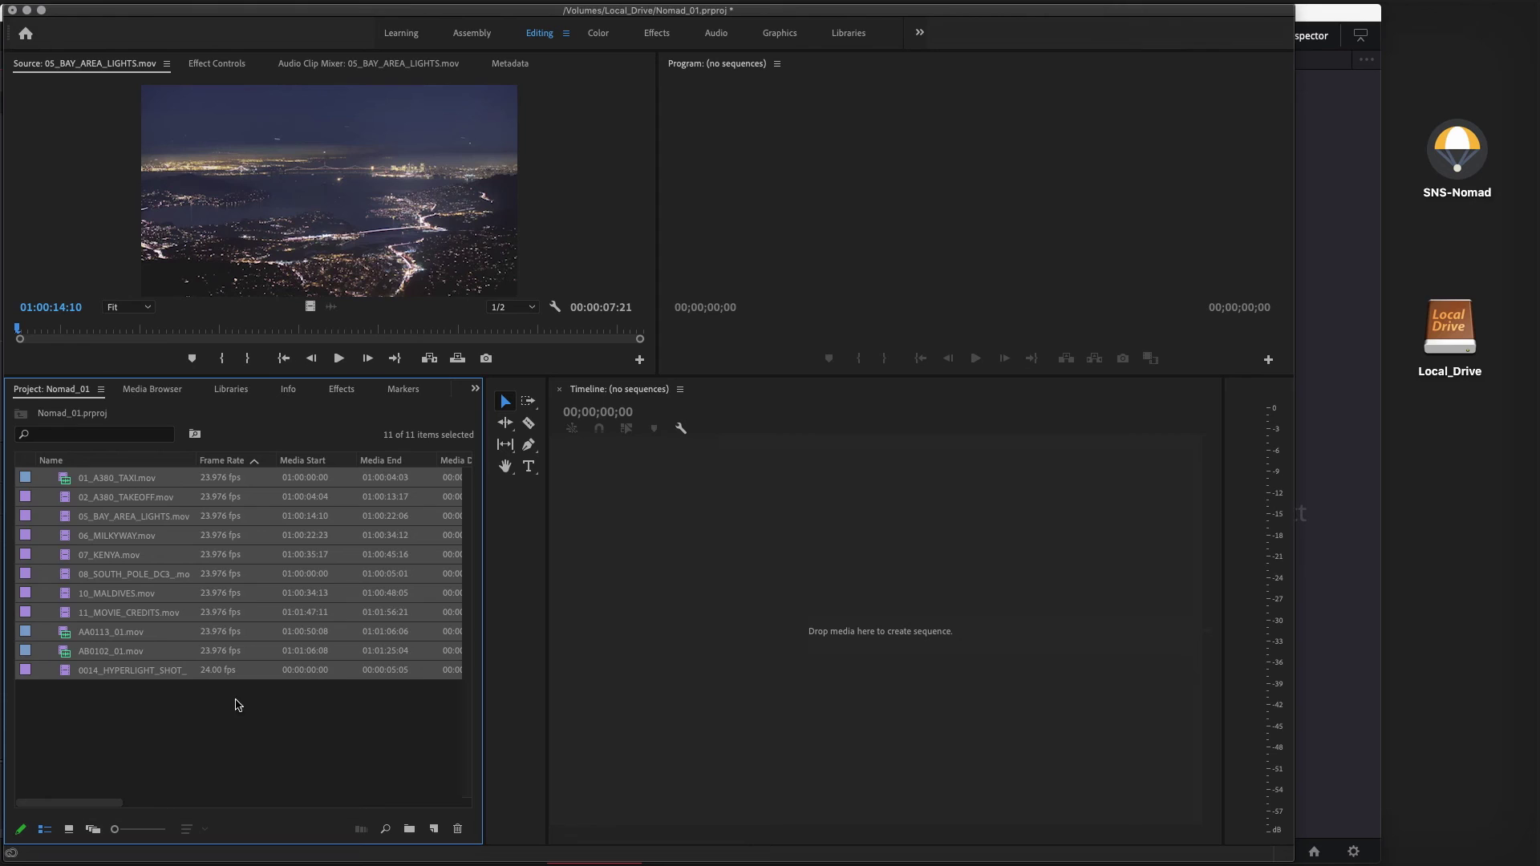
{"action": "left_click", "coordinate": [197, 710]}
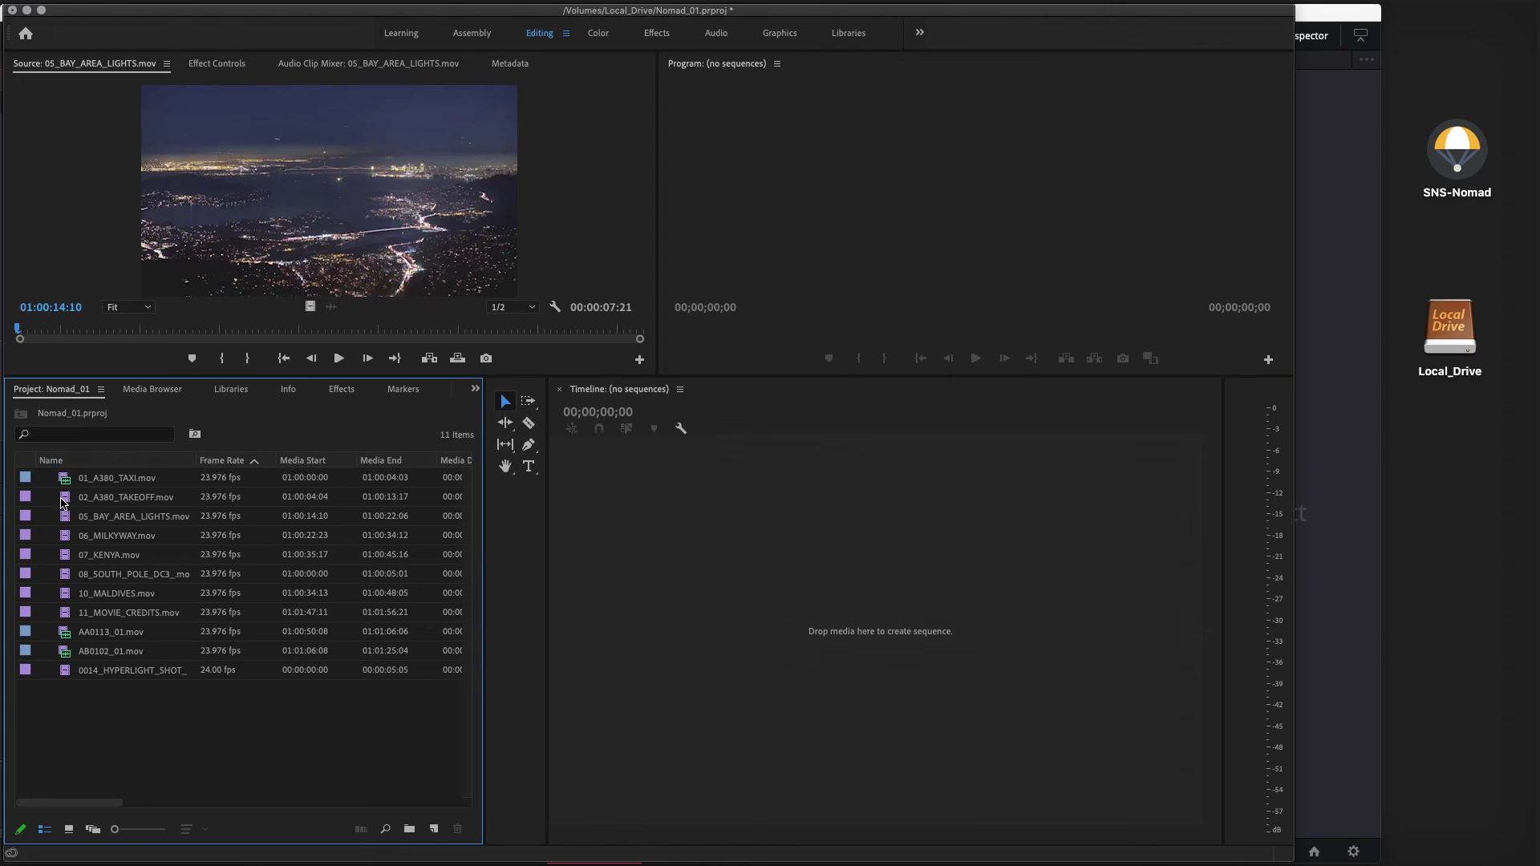
{"action": "left_click", "coordinate": [27, 10]}
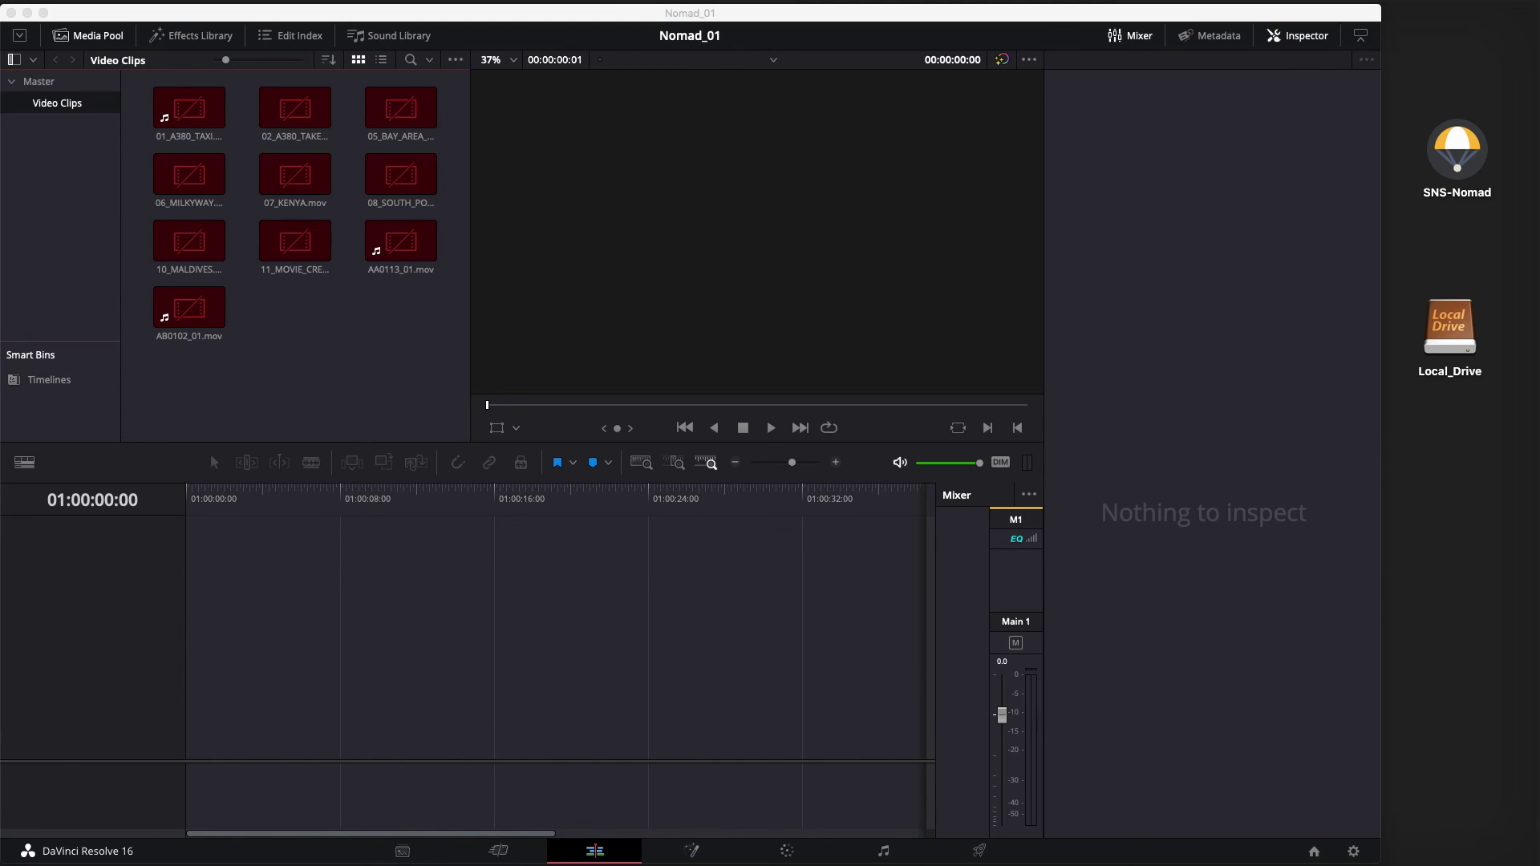
Relink the Video Clips bin's clips to the Nomad folder via Relink Clips for Selected Bin.
{"action": "right_click", "coordinate": [27, 102]}
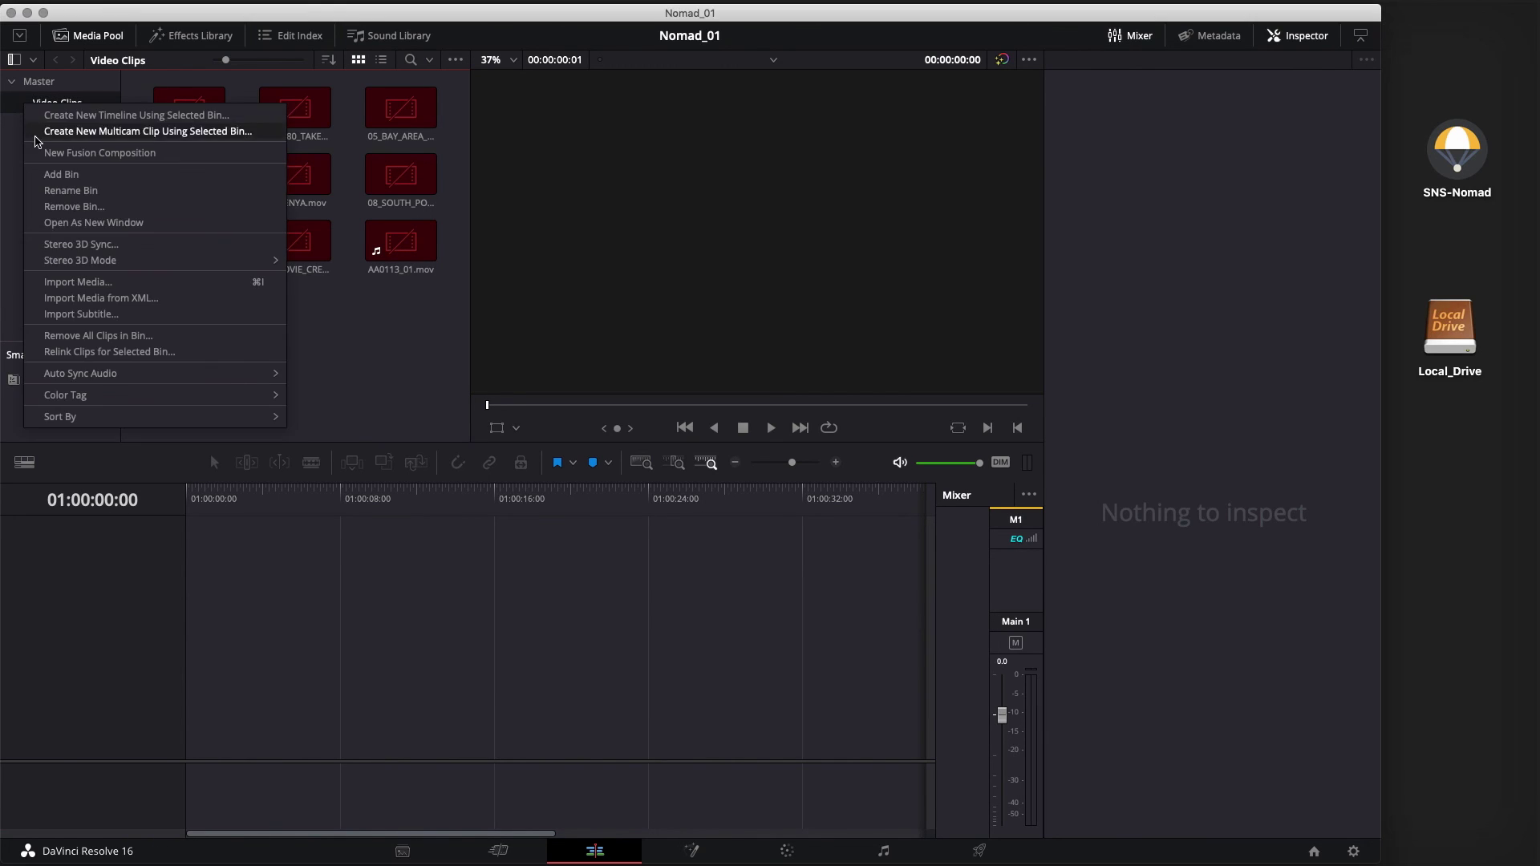
{"action": "left_click", "coordinate": [152, 354]}
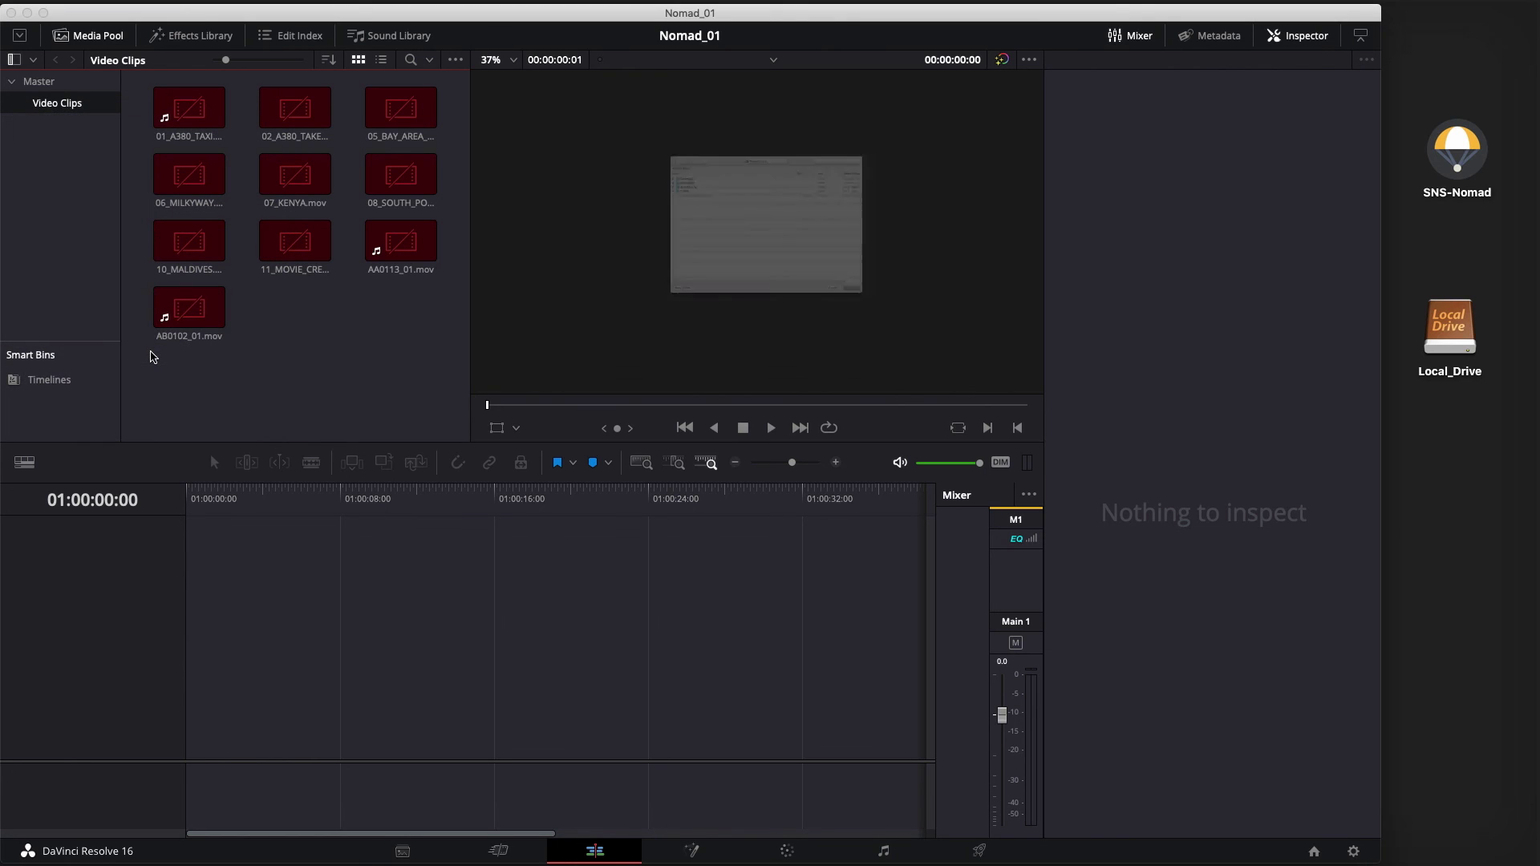
{"action": "left_click", "coordinate": [451, 37]}
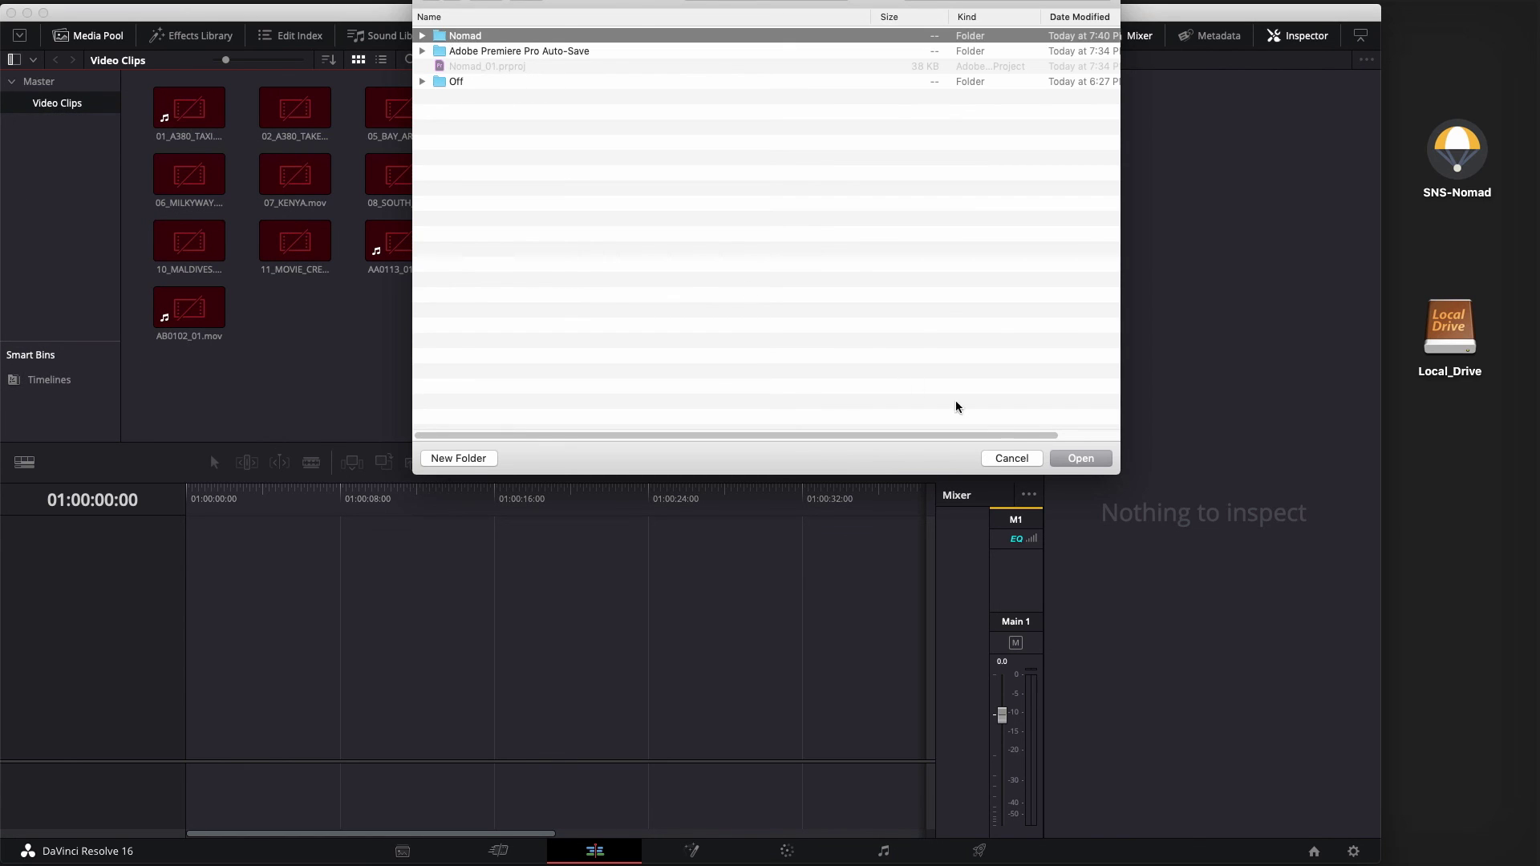
{"action": "left_click", "coordinate": [1104, 463]}
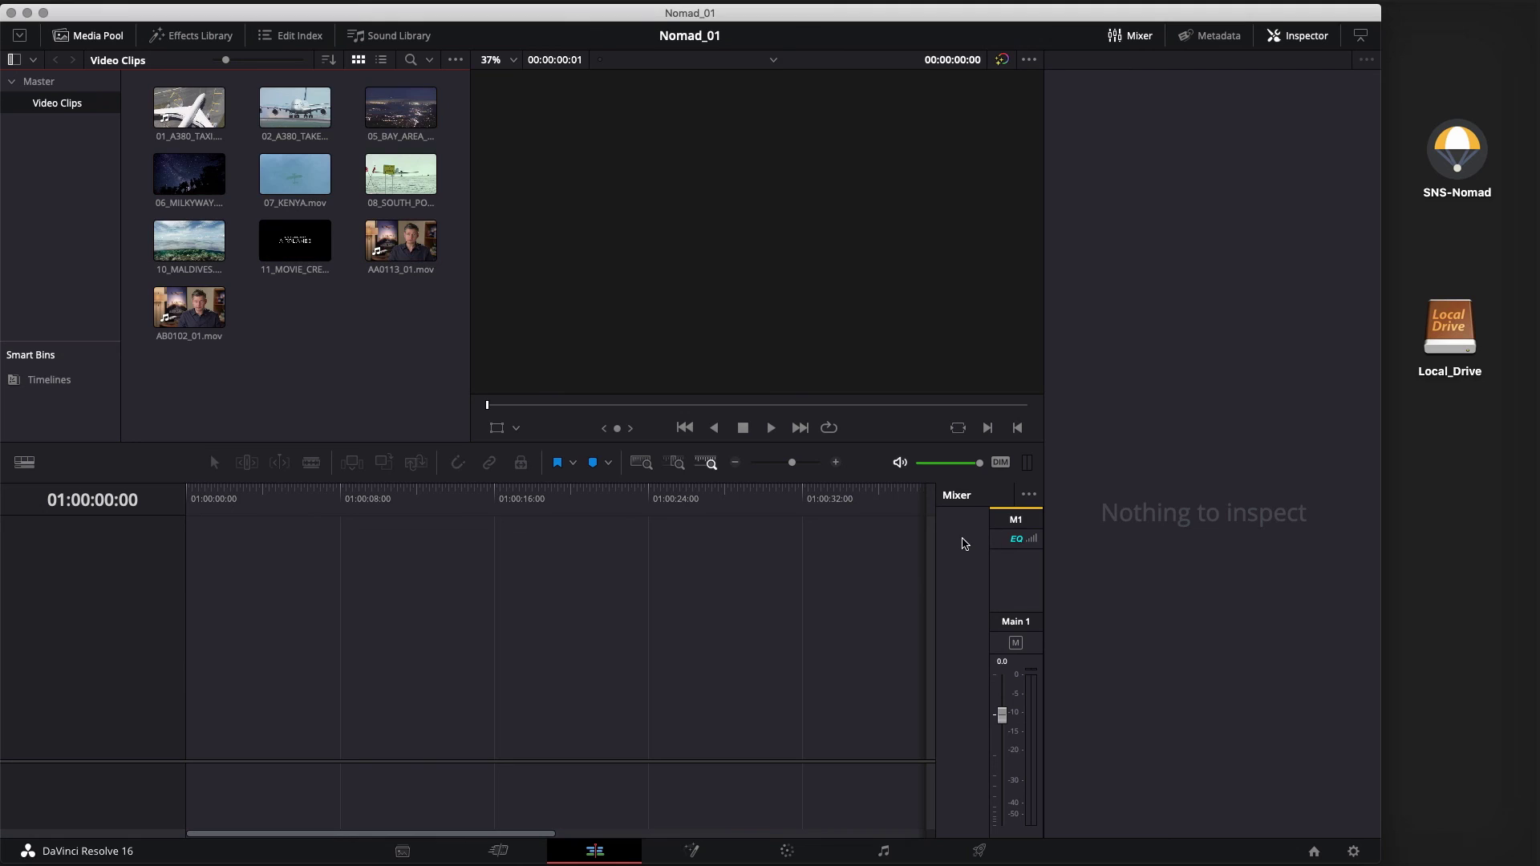